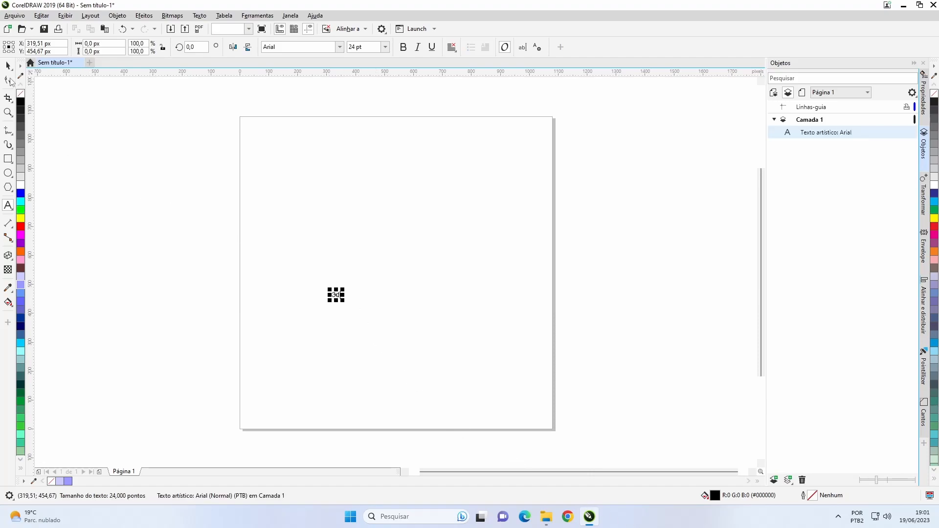
Enlarge the "3d" text proportionally to about 650 px wide and centre it on the page.
left_click(10, 69)
left_click_drag(344, 303, 522, 434)
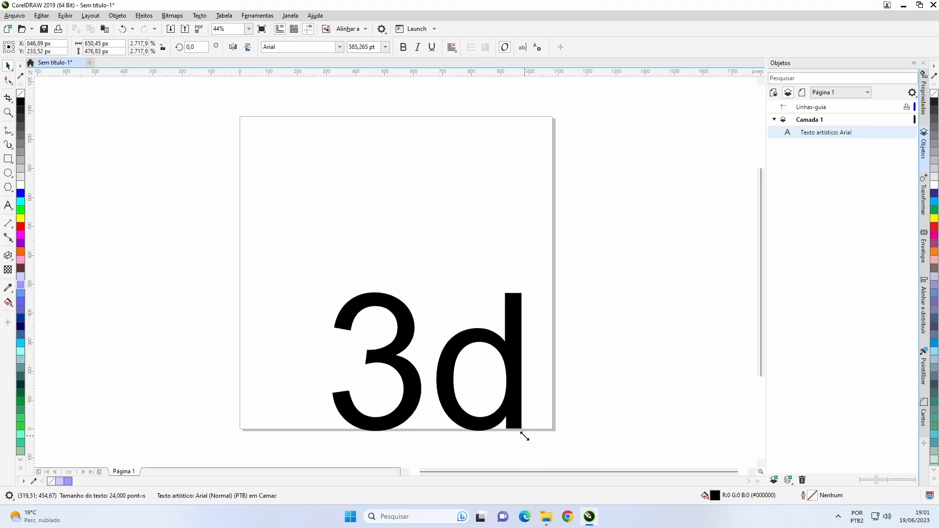
key("p")
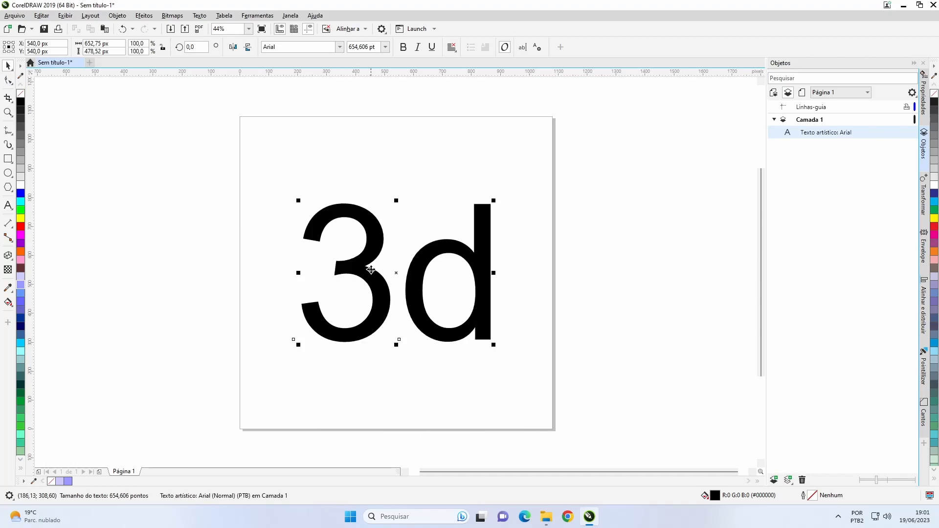
Change the "3d" text's font to Titan One and scale it to about 593 px wide, centred on the page.
left_click(339, 46)
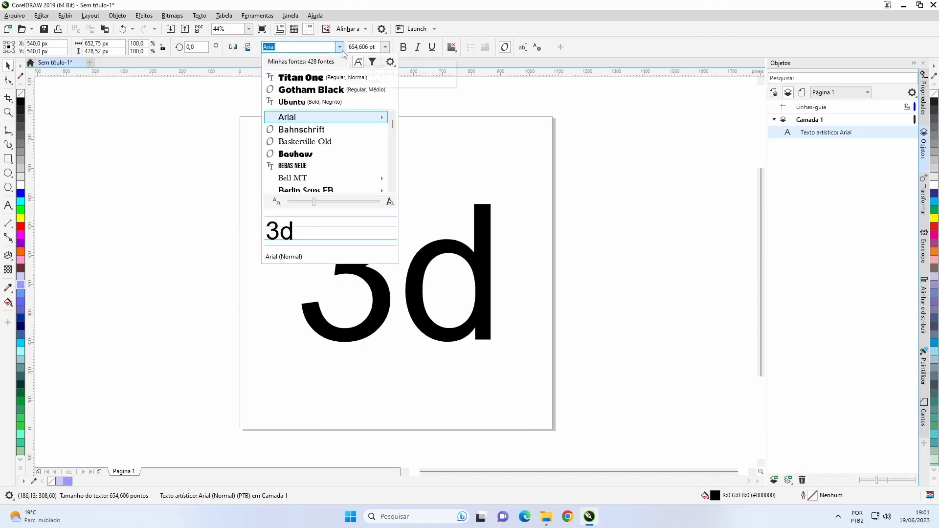
left_click(311, 82)
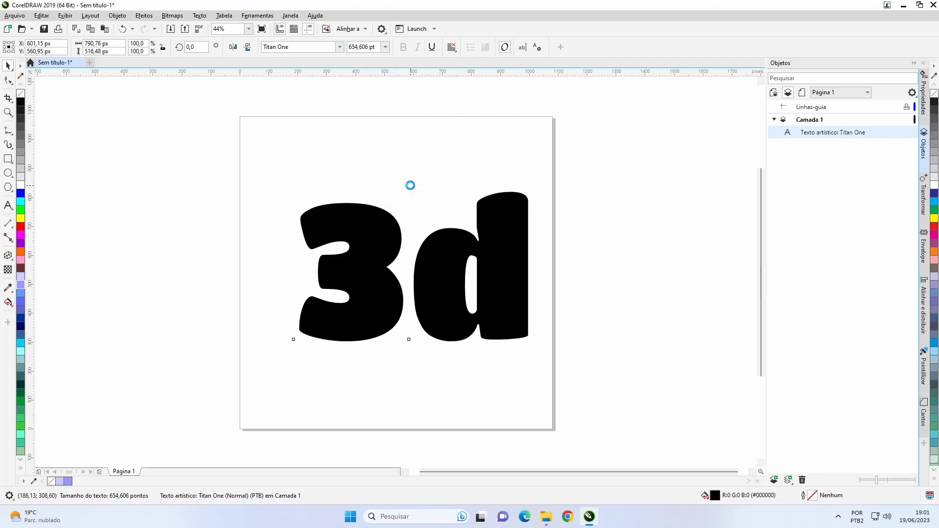
left_click_drag(516, 352, 486, 340)
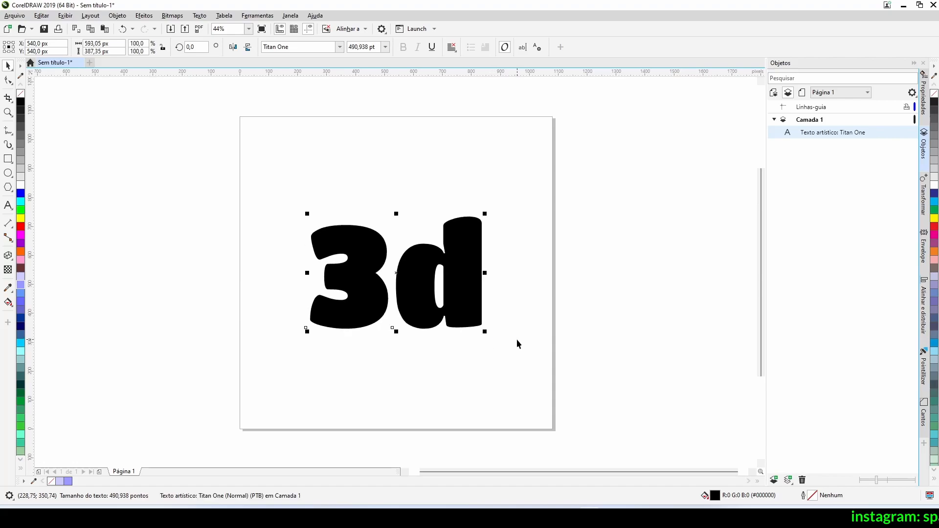
left_click(551, 324)
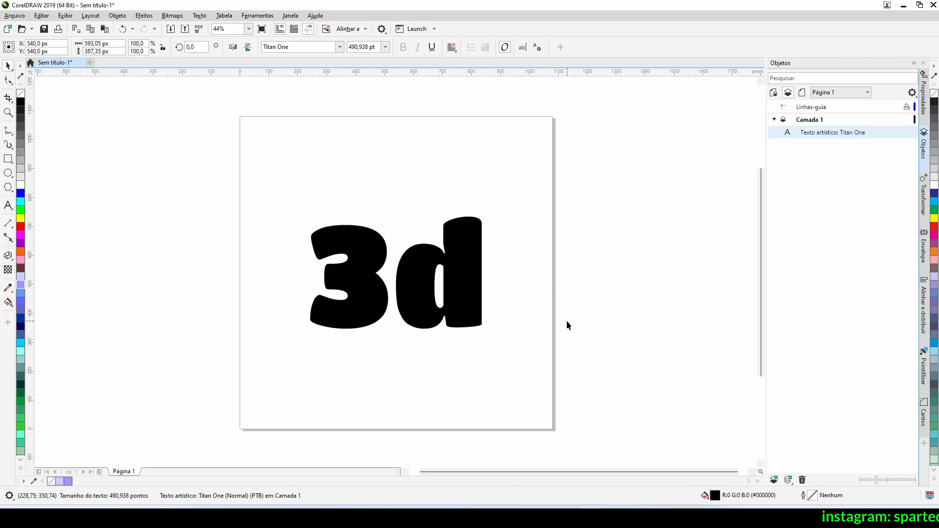
Fill the "3d" text with the light blue #CCCCFF and copy it to the clipboard.
left_click(461, 290)
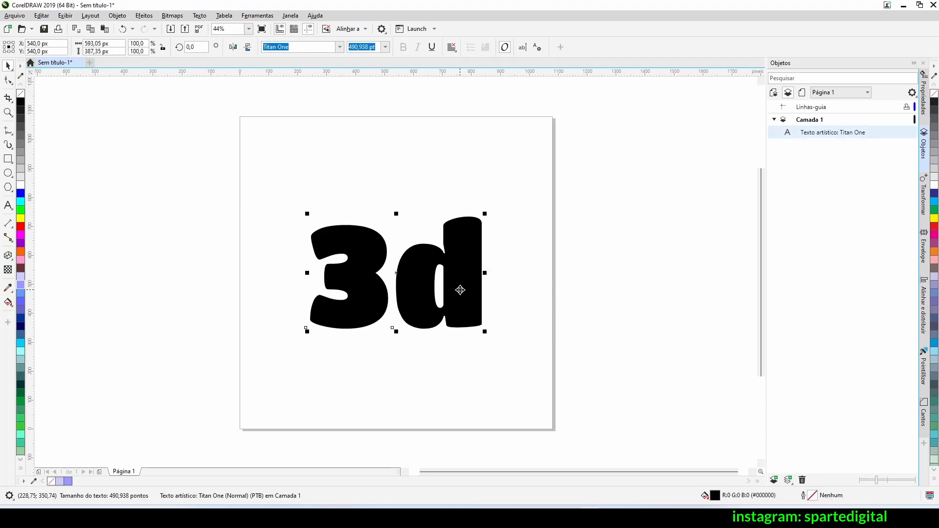
left_click(59, 483)
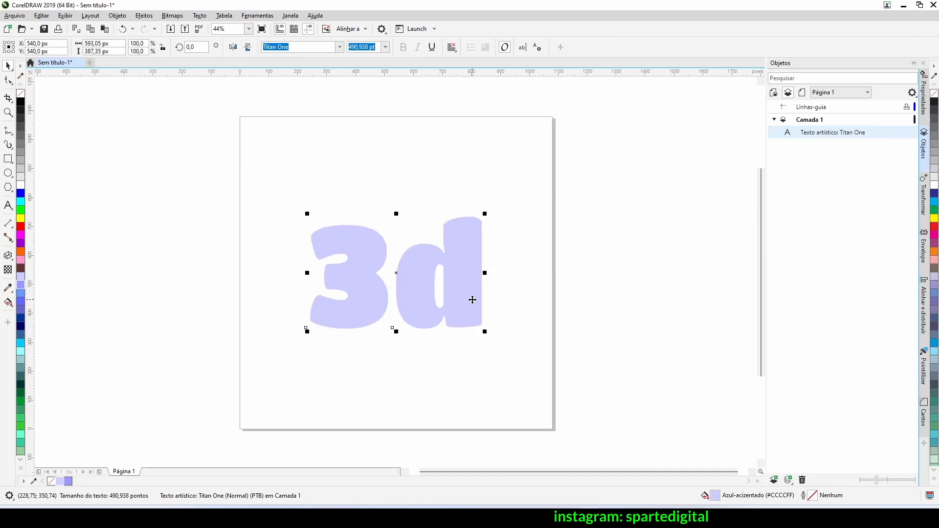
key("ctrl+c")
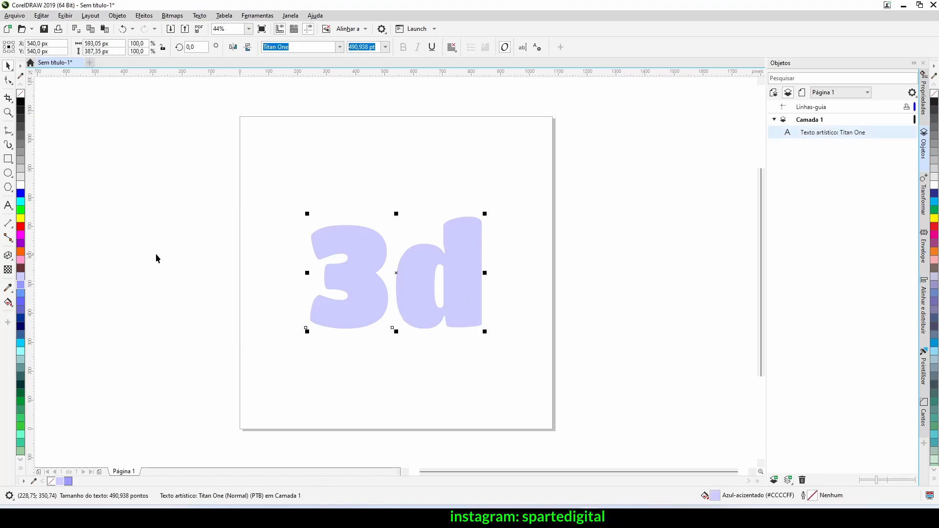
Apply an Extrude effect to the "3d" text with the vanishing point at the text's centre.
left_click(7, 256)
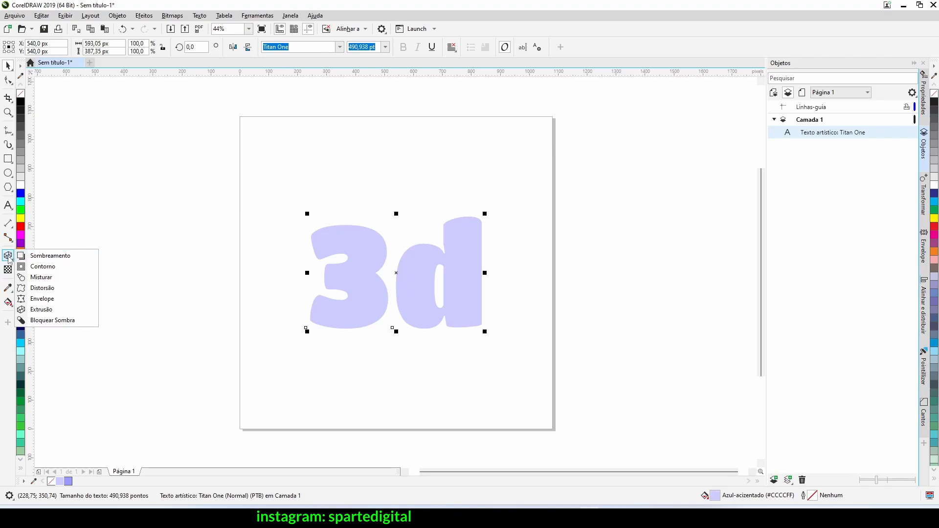
left_click(44, 310)
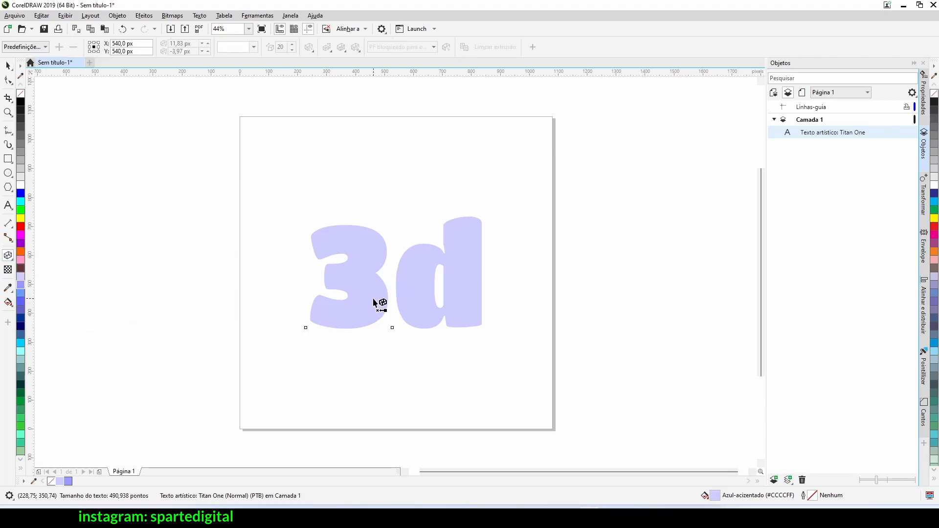
left_click_drag(374, 288, 396, 272)
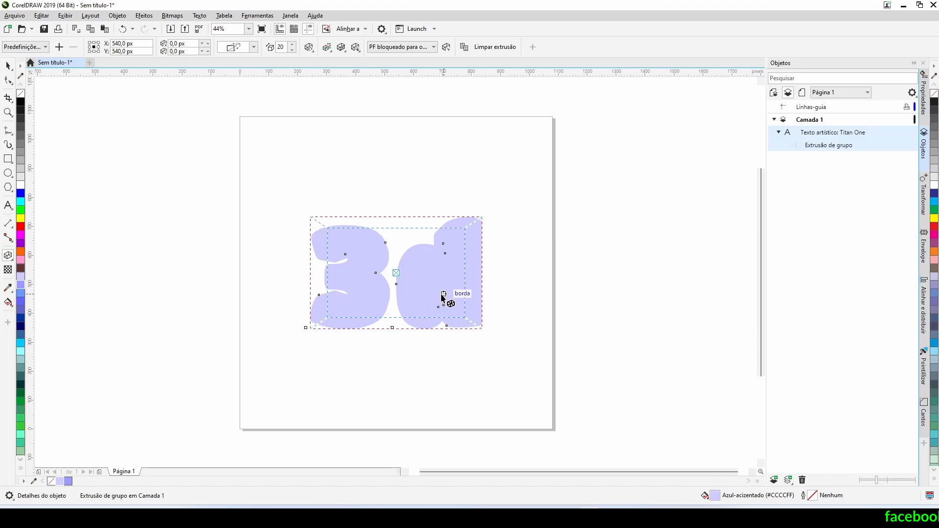
Rotate the extruded text horizontally in 3D so that the right-hand side faces of the letters turn towards the viewer.
left_click(423, 283)
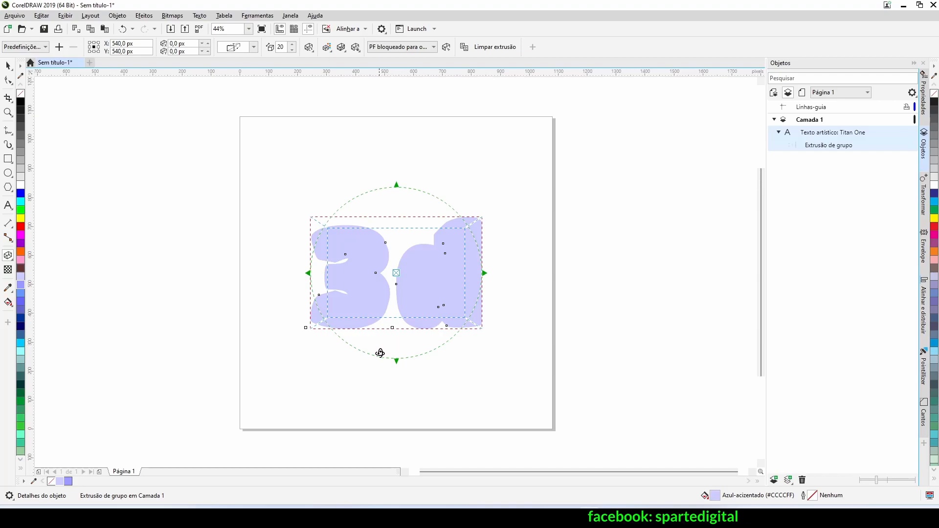
left_click_drag(414, 342, 367, 342)
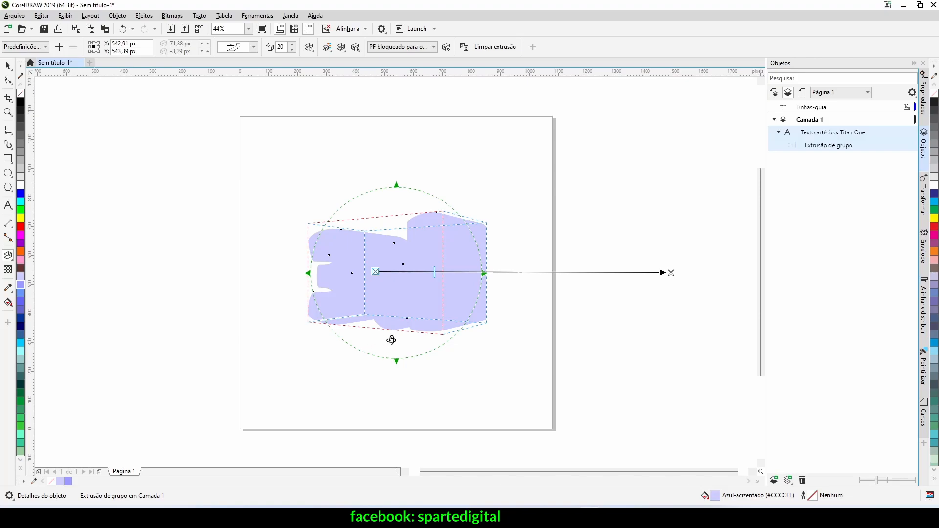
left_click_drag(396, 340, 390, 342)
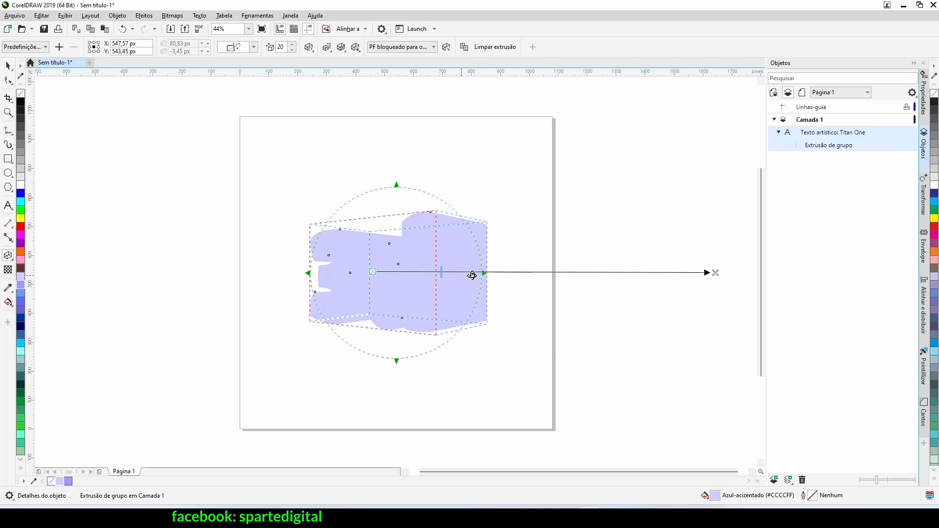
Set the extrusion depth of the text to 8.
double_click(281, 47)
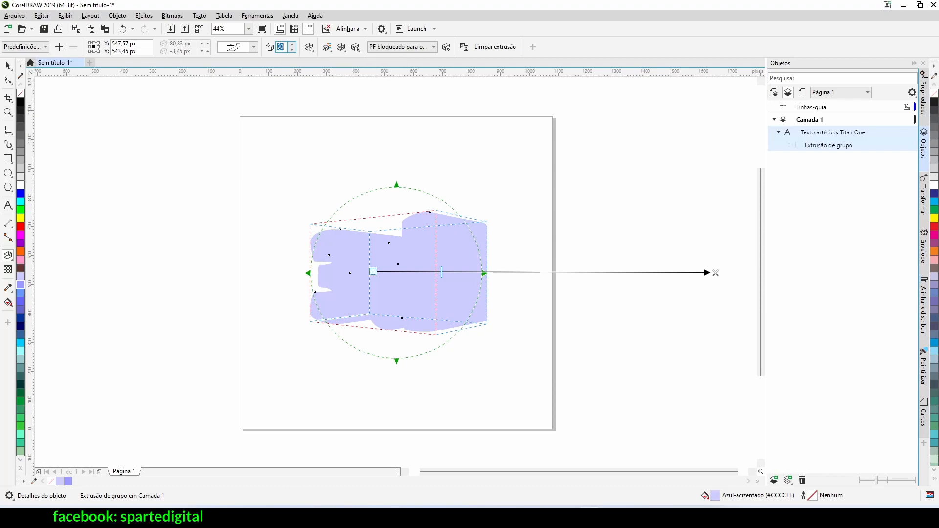
type("5")
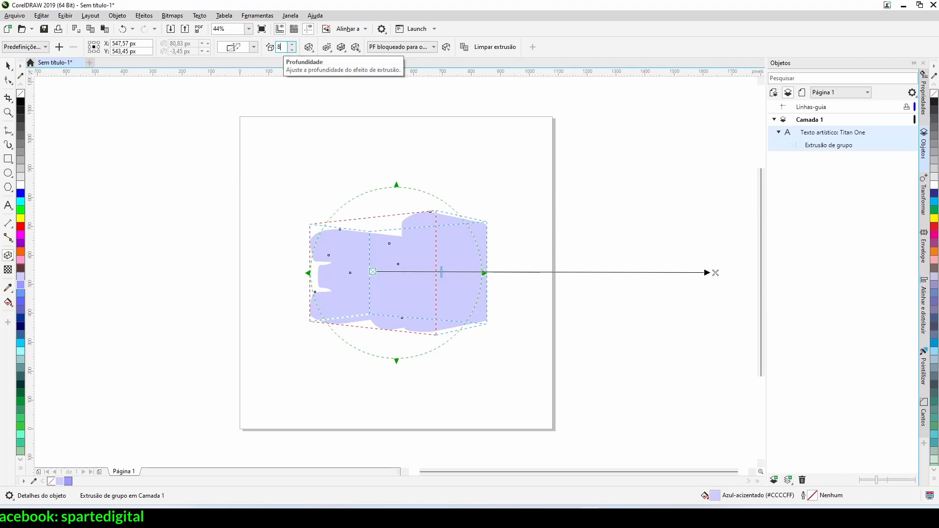
key("Return")
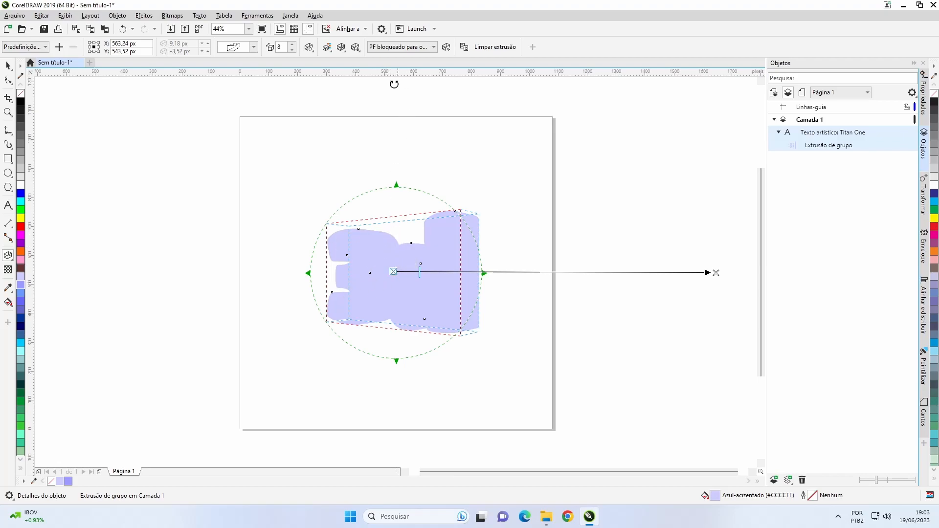
Add light 1 to the extrusion, place it at the centre of the lighting cube's front face, and set its intensity to 50.
left_click(357, 53)
left_click_drag(395, 64, 562, 73)
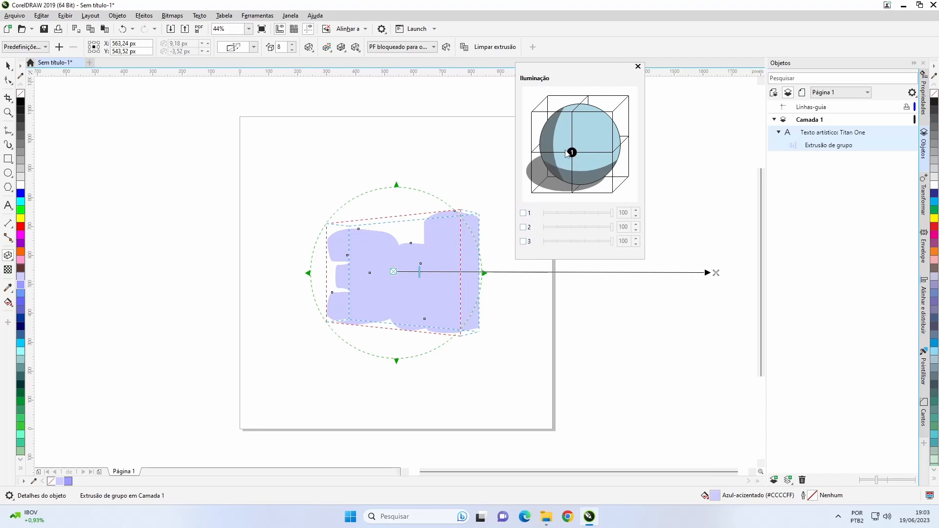
left_click(522, 214)
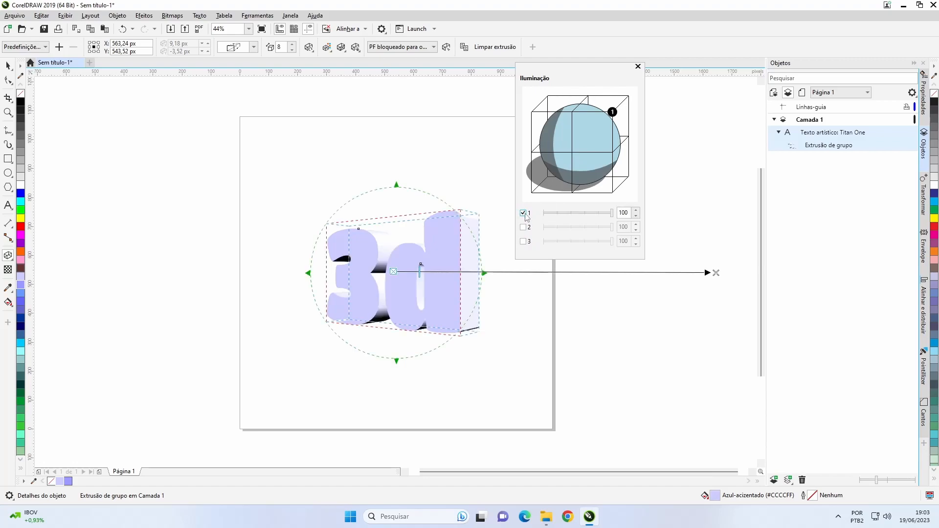
left_click_drag(612, 112, 571, 153)
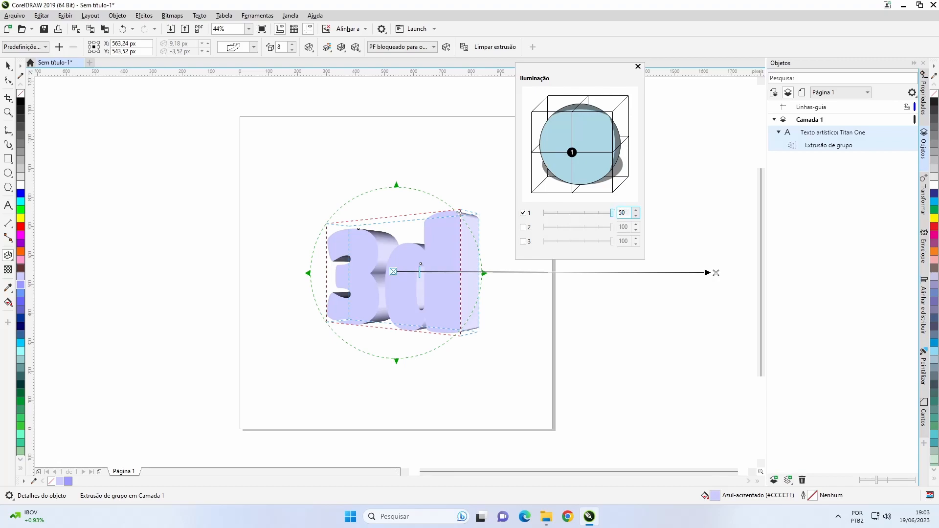
key("Return")
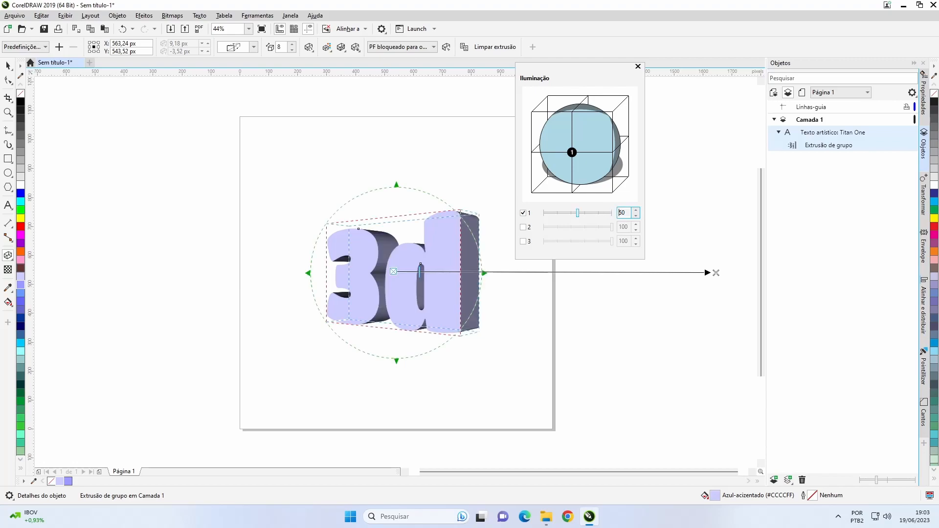
left_click(6, 70)
left_click(7, 68)
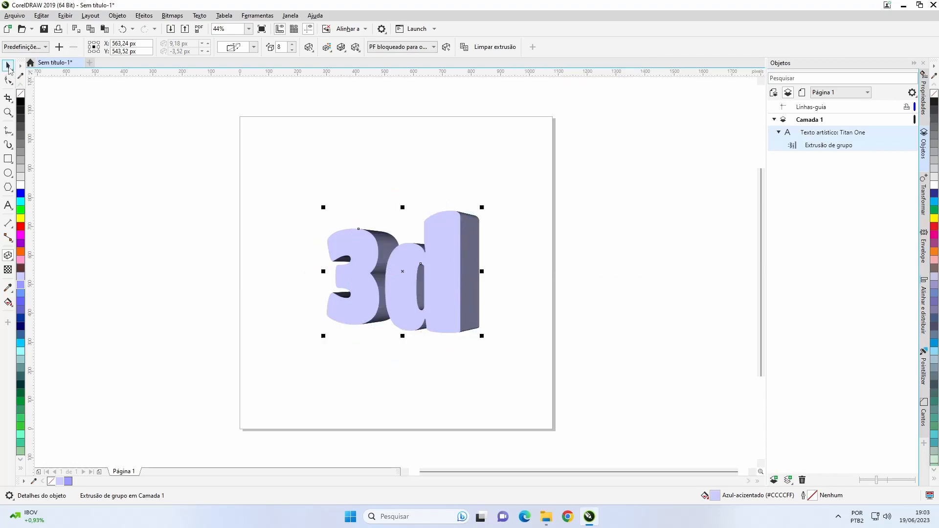
left_click(229, 178)
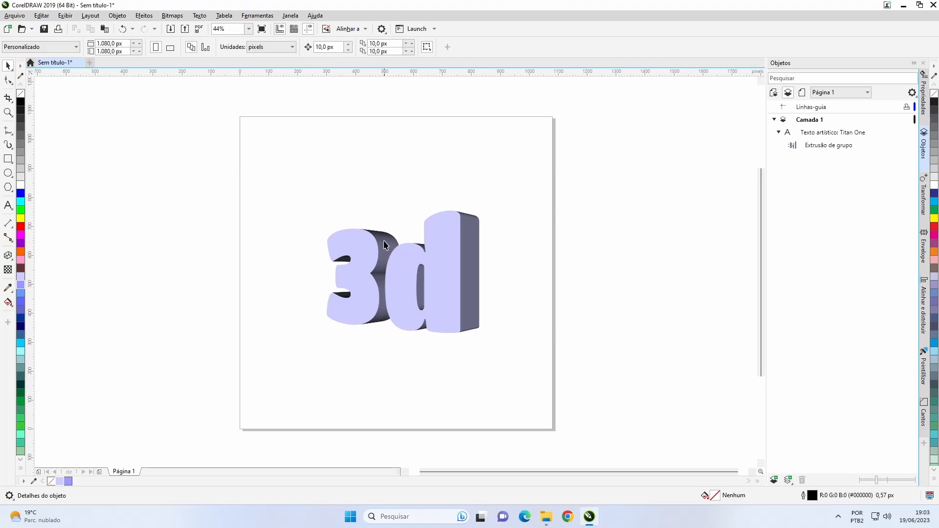
Create a separate curve object from the front face of the "3d" text and hide it.
scroll(395, 272, "up", 4)
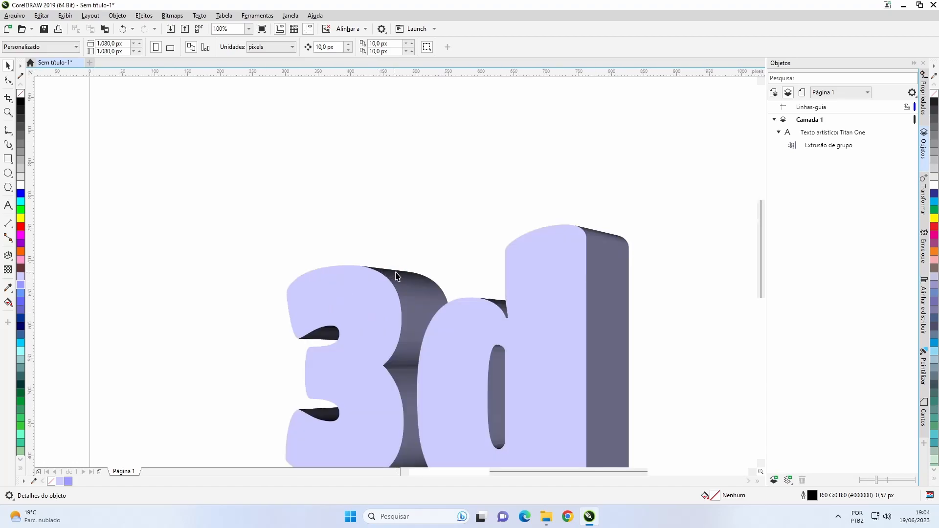
scroll(396, 276, "up", 2)
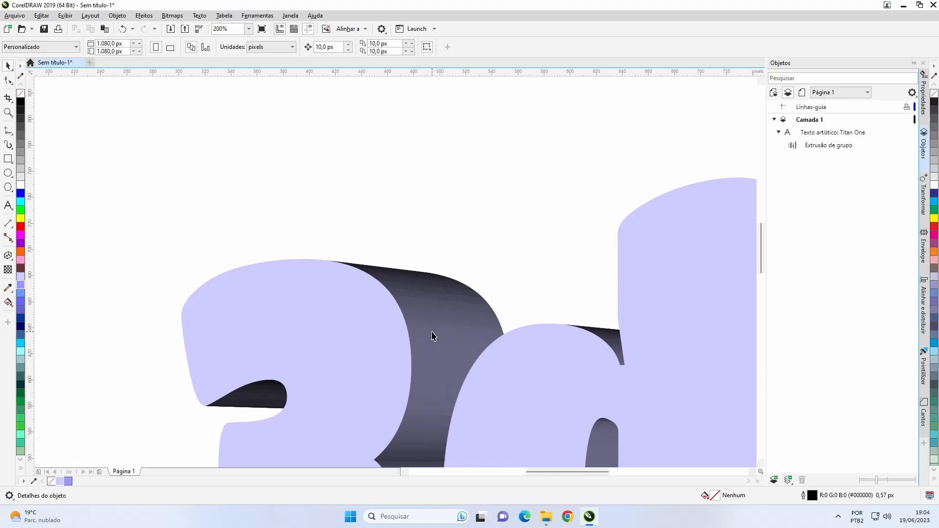
scroll(432, 334, "down", 2)
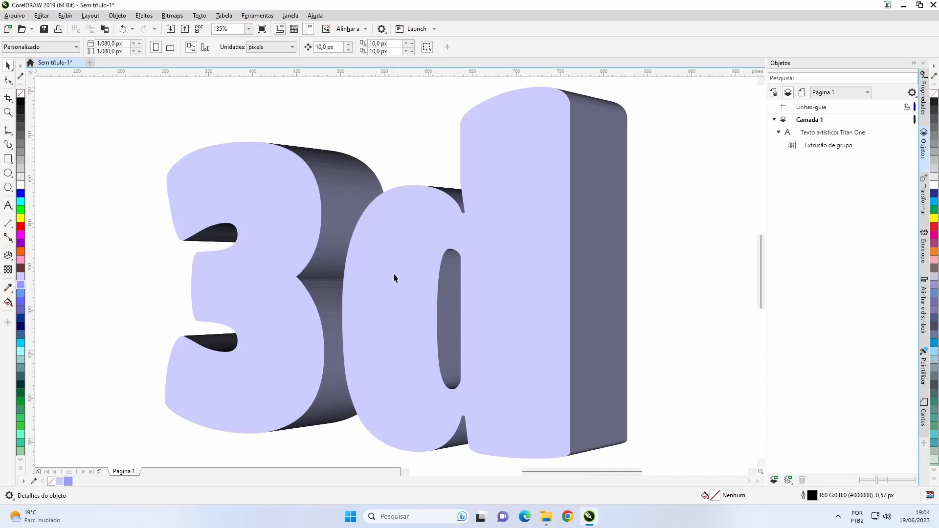
scroll(393, 276, "down", 1)
scroll(395, 276, "down", 1)
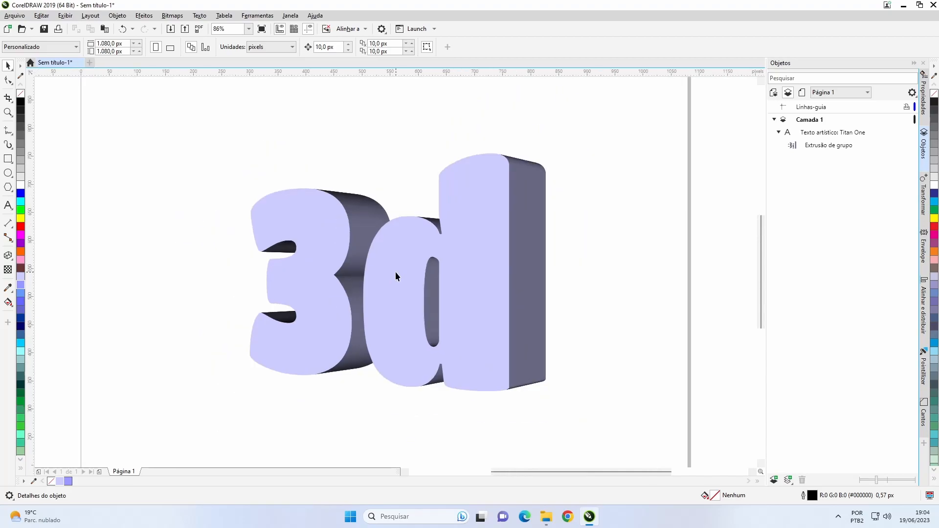
left_click(476, 223)
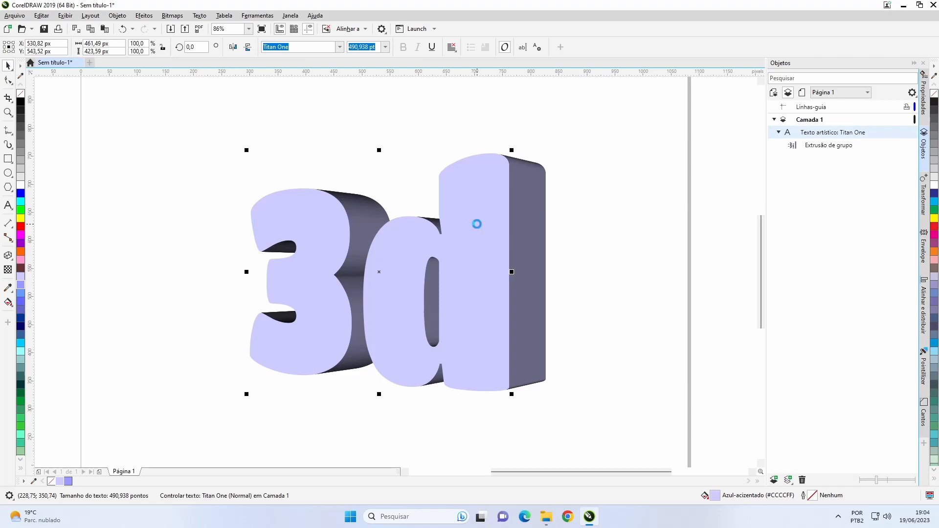
key("ctrl+q")
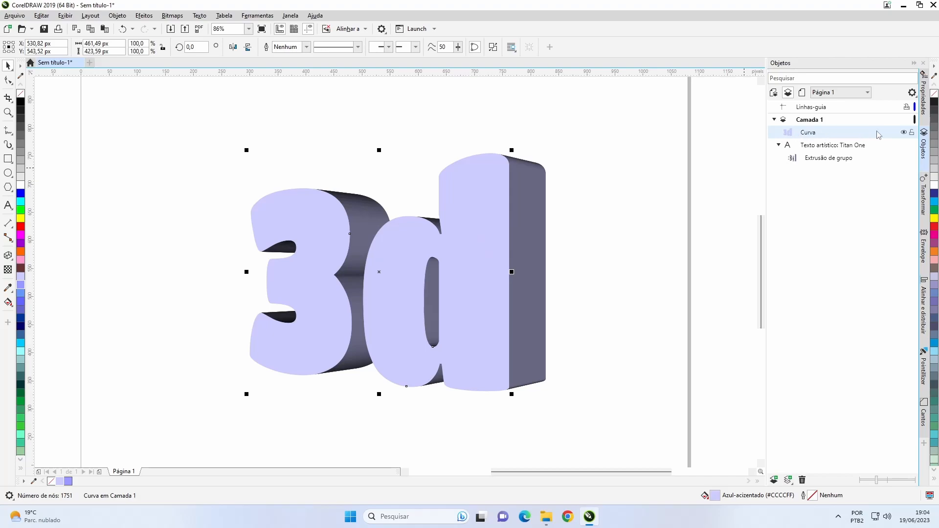
left_click(904, 132)
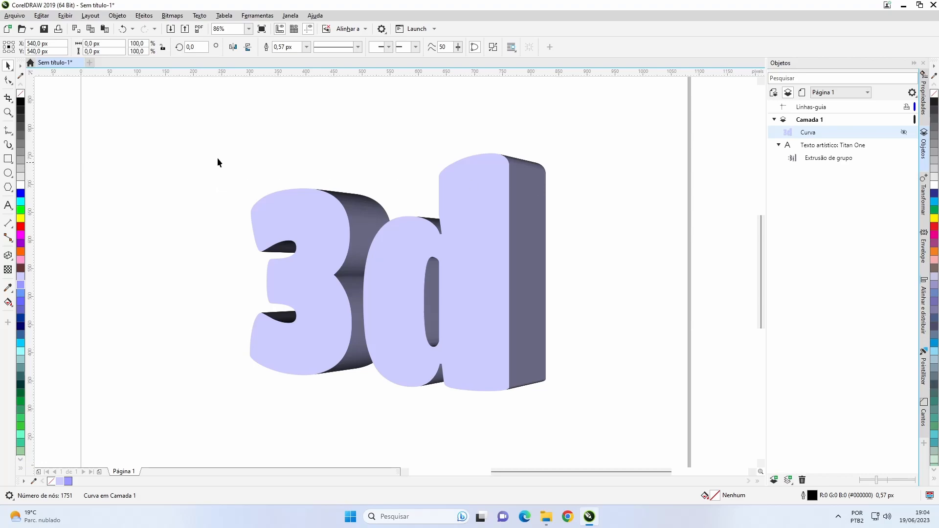
Convert the extruded text group to a 300 dpi, 24-bit RGB bitmap with anti-aliasing and a transparent background.
left_click_drag(526, 401, 604, 435)
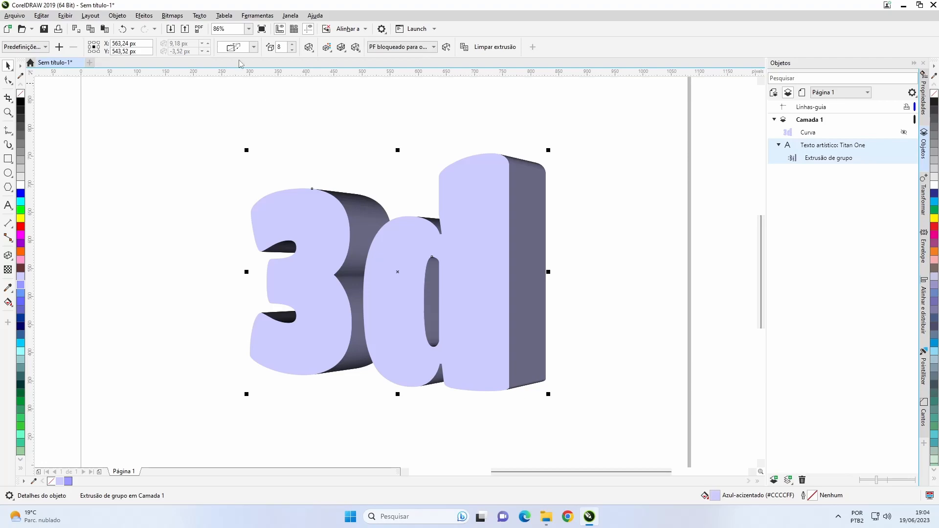
left_click(182, 17)
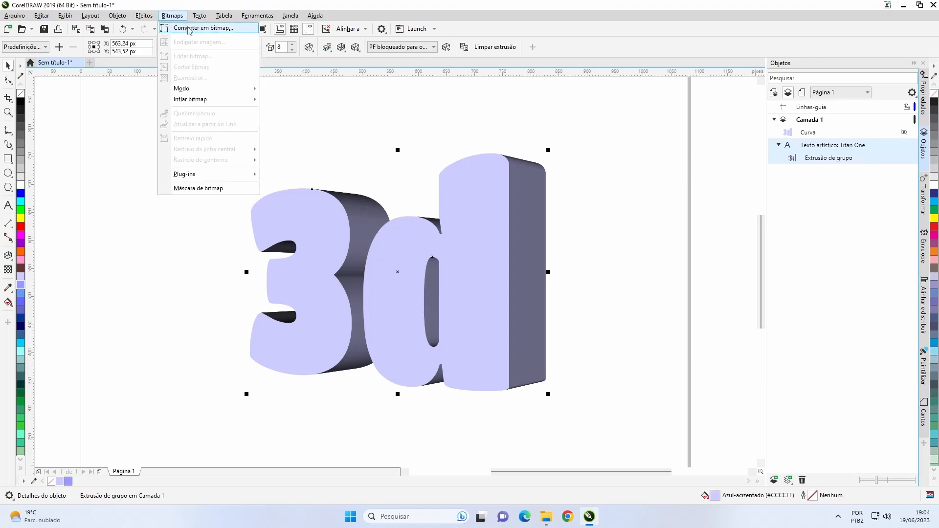
left_click(187, 28)
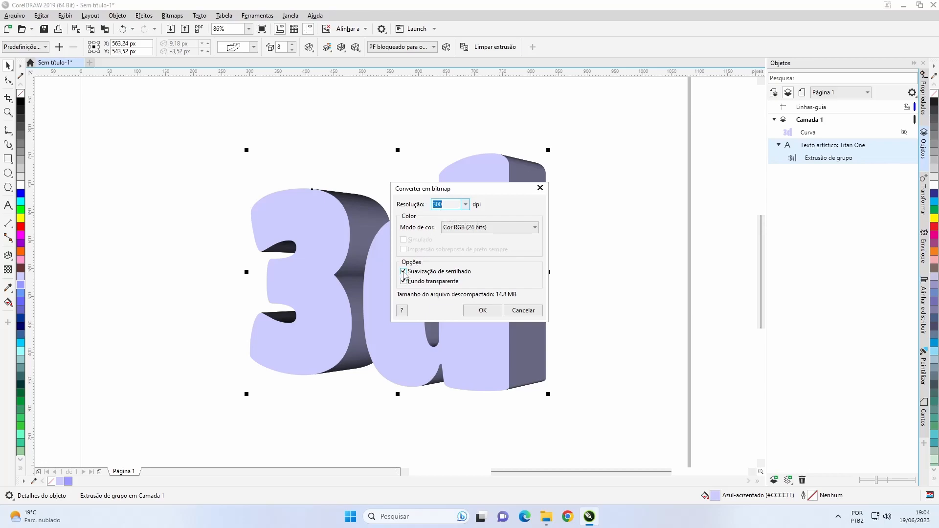
left_click(489, 313)
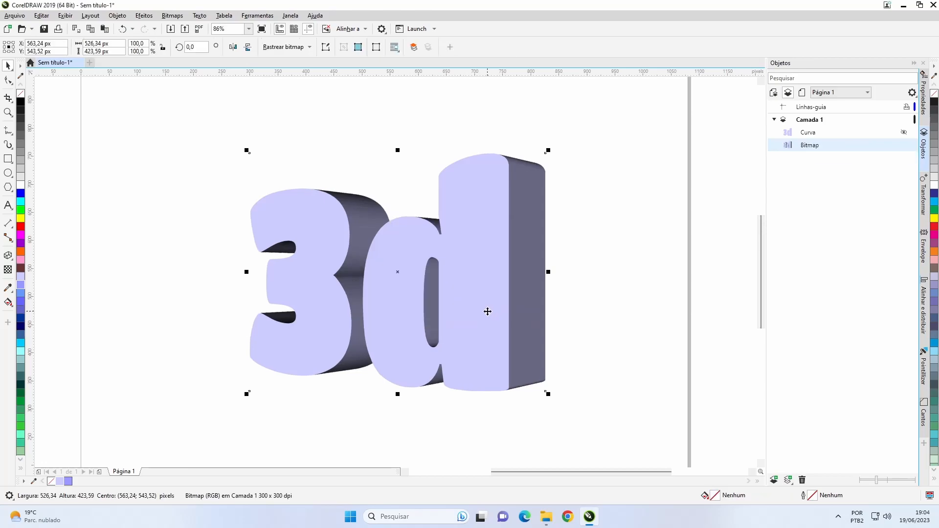
Apply the smart blur effect (Desfocagem inteligente) to the "3d" bitmap with a degree of 70.
left_click(143, 16)
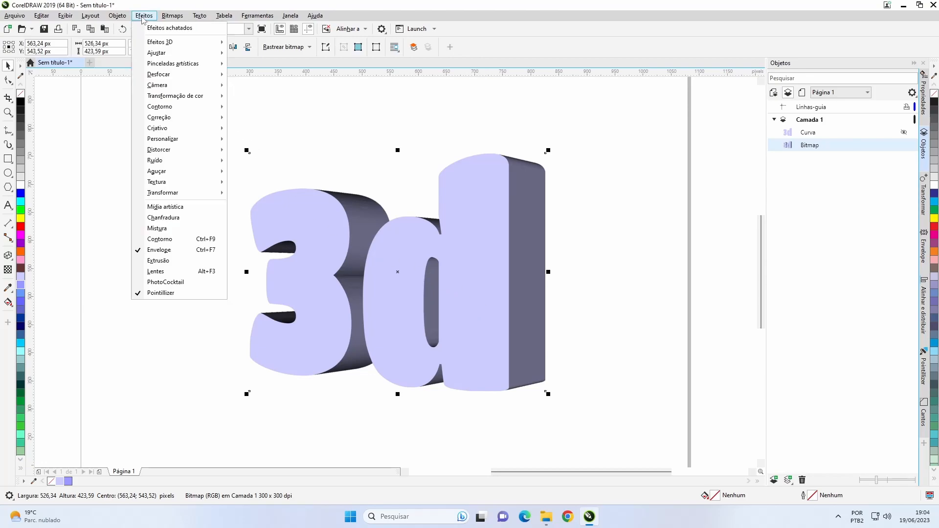
mouse_move(157, 76)
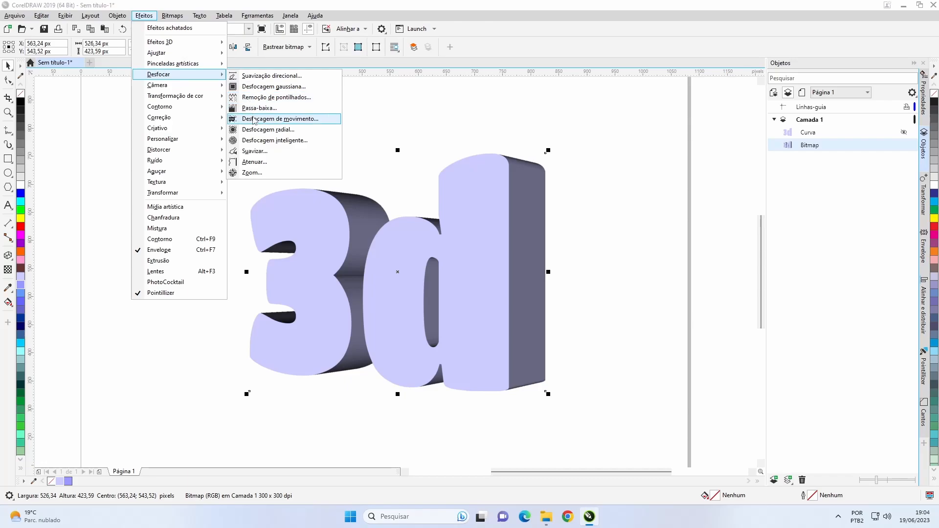
left_click(292, 141)
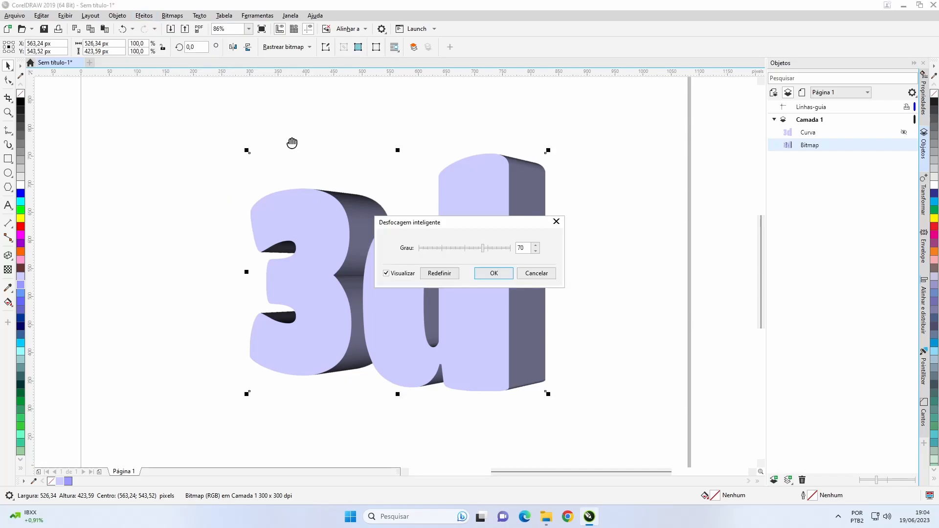
left_click_drag(435, 227, 610, 177)
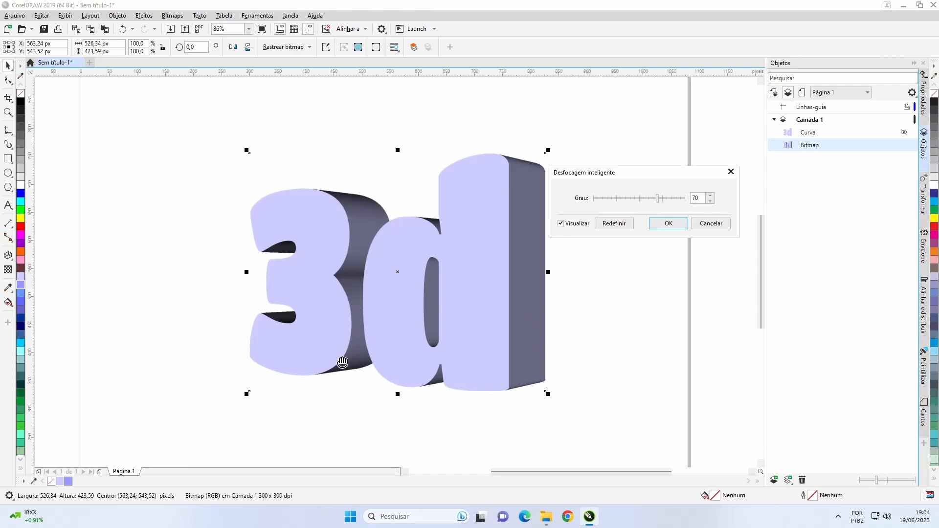
left_click(669, 223)
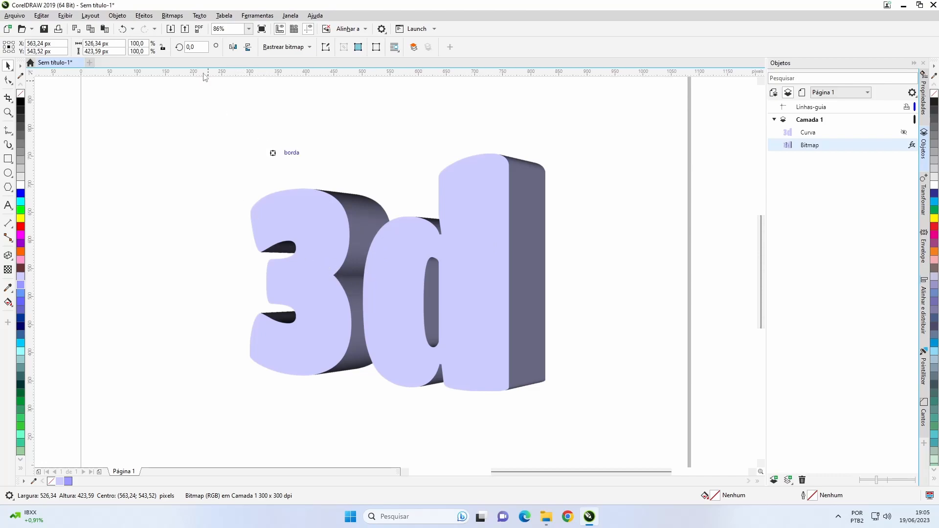
Apply the despeckle effect (Remoção de pontilhados) to the "3d" bitmap with width 5 and height 5.
left_click(494, 229)
left_click(147, 15)
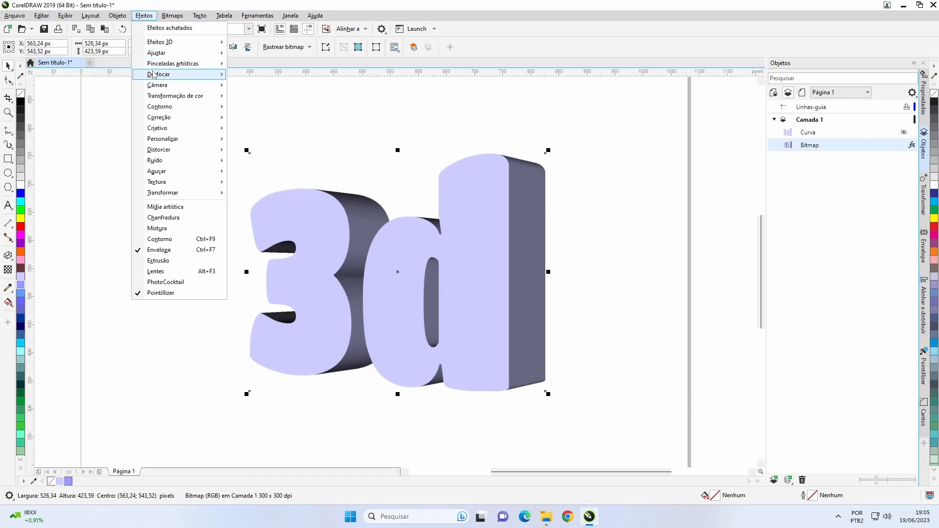
mouse_move(173, 75)
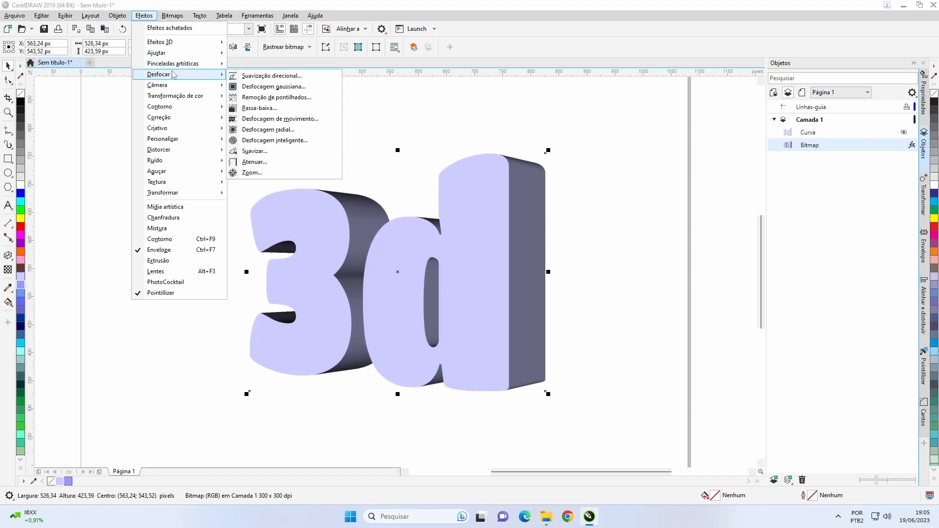
left_click(276, 98)
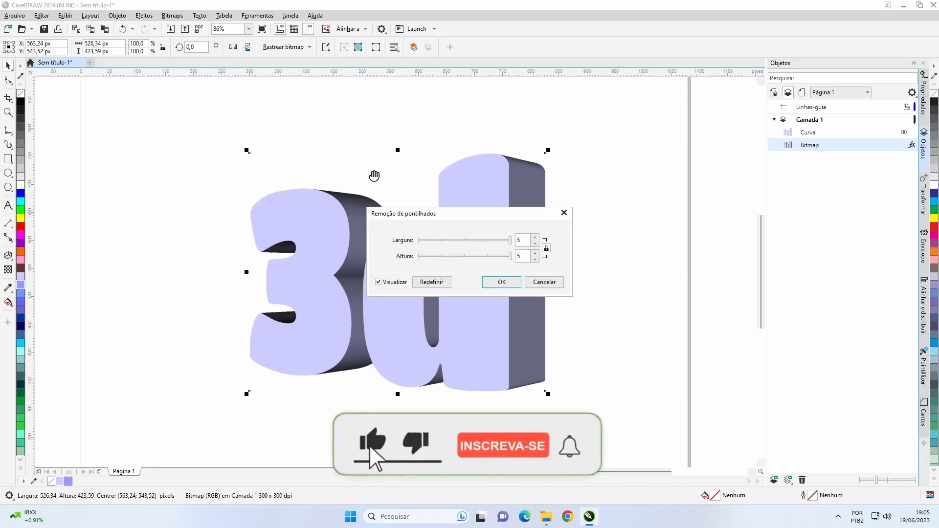
left_click_drag(412, 211, 521, 119)
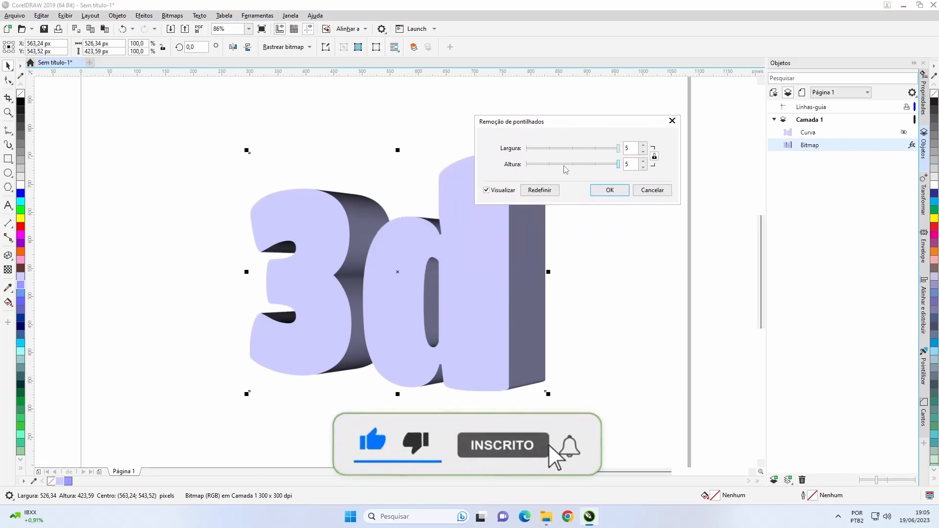
left_click(609, 190)
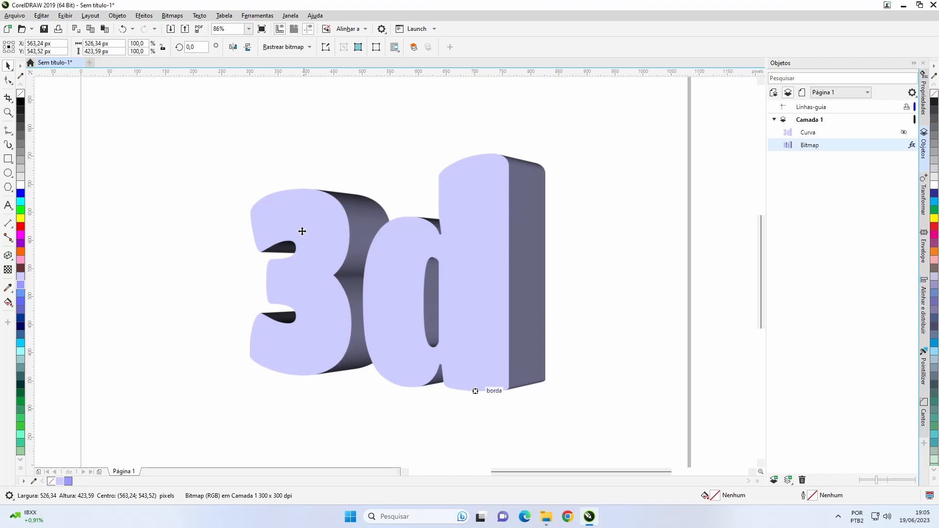
Apply the Plástico texture effect to the "3d" bitmap with depth 1, smoothness 15 and light direction 190°, adjusting the highlight.
left_click(142, 16)
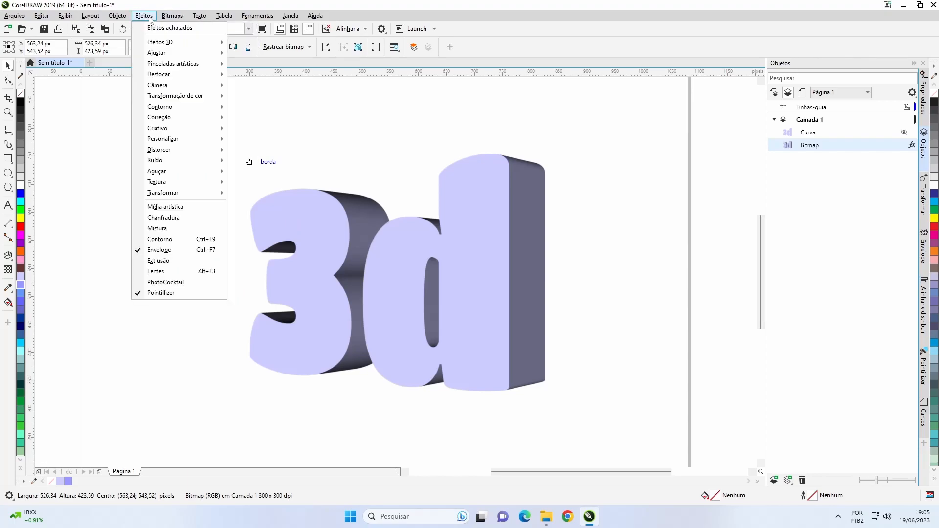
mouse_move(164, 184)
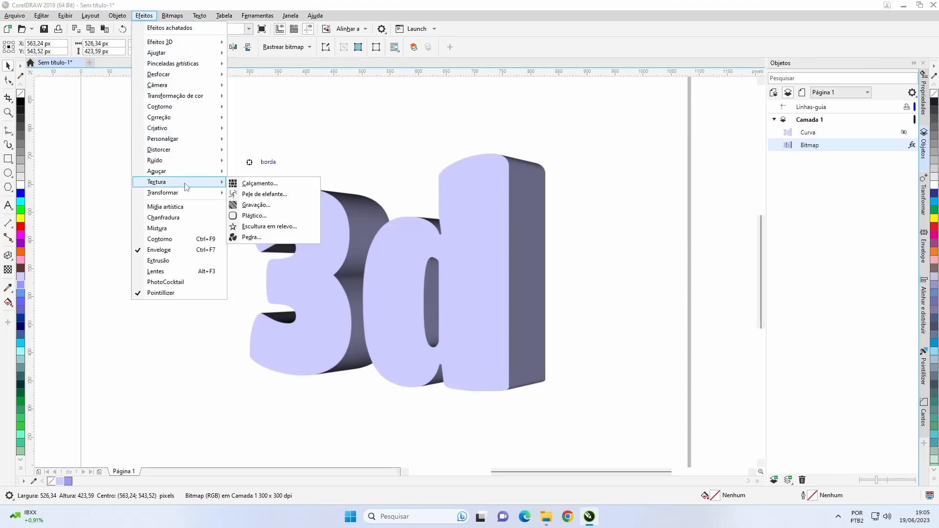
left_click(253, 217)
left_click_drag(425, 196, 595, 120)
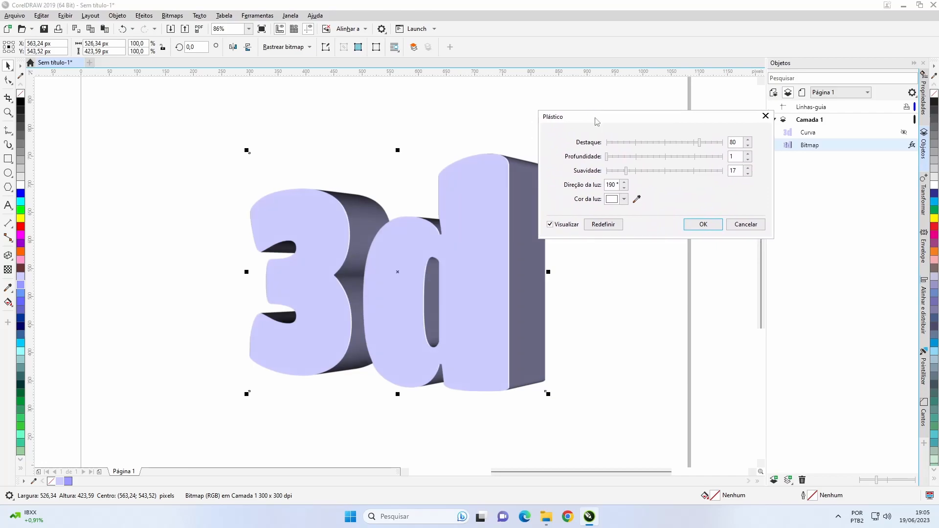
left_click_drag(692, 124, 705, 104)
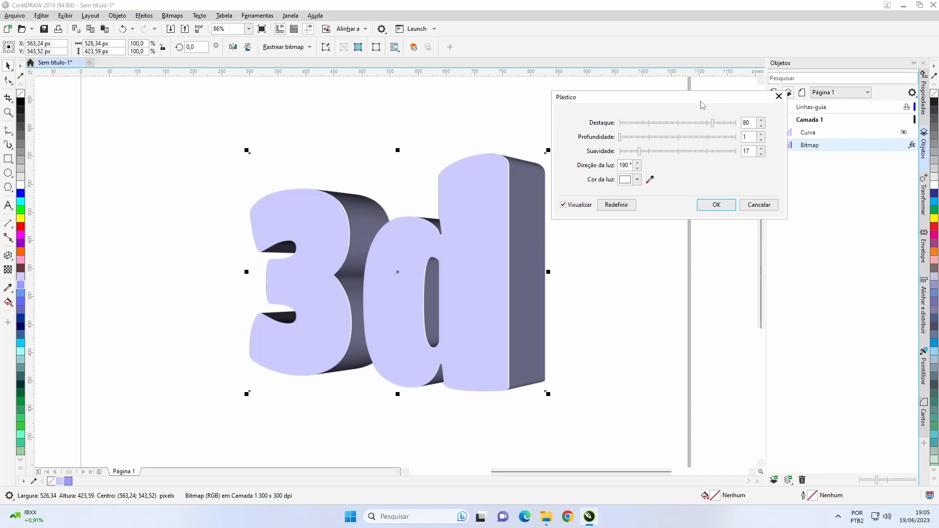
left_click(761, 154)
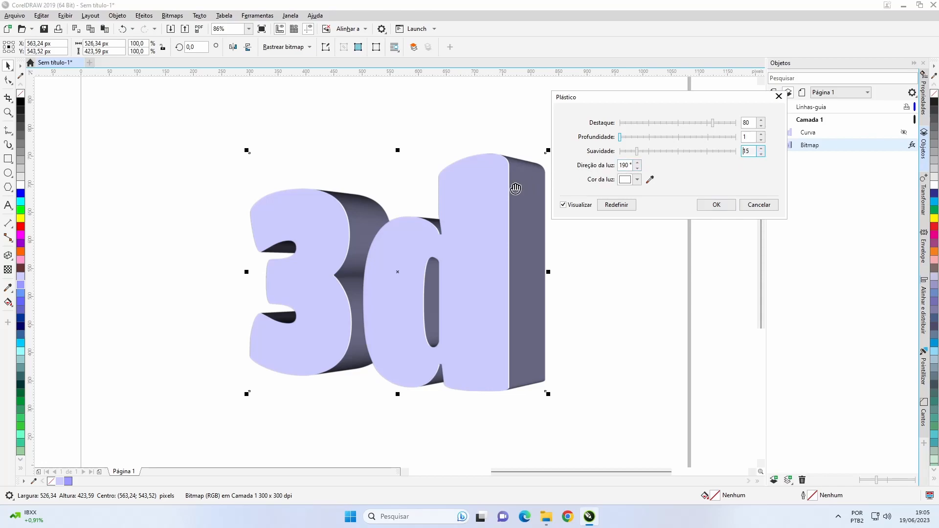
left_click(762, 121)
left_click(762, 122)
left_click(762, 126)
left_click(714, 206)
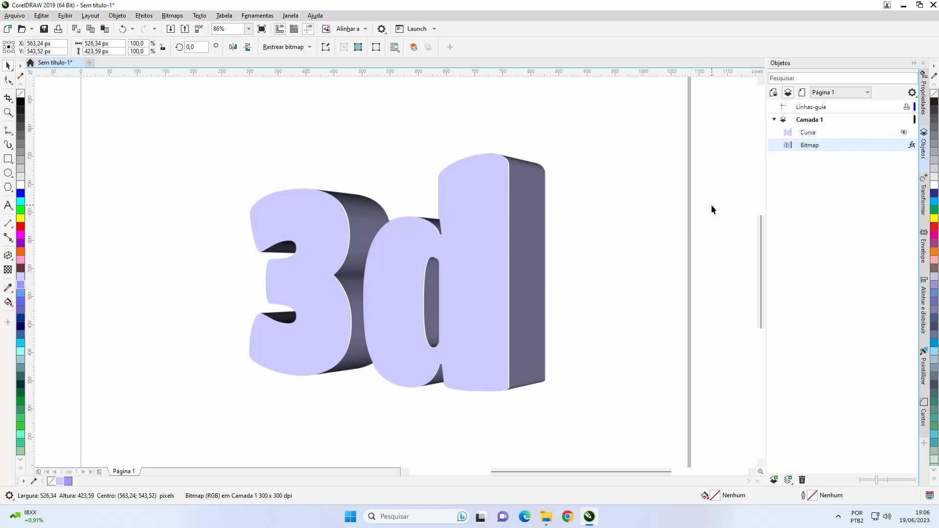
Show the hidden front-face curve of the "3d" text again and fill it with black.
key("shift+F4")
left_click(301, 198)
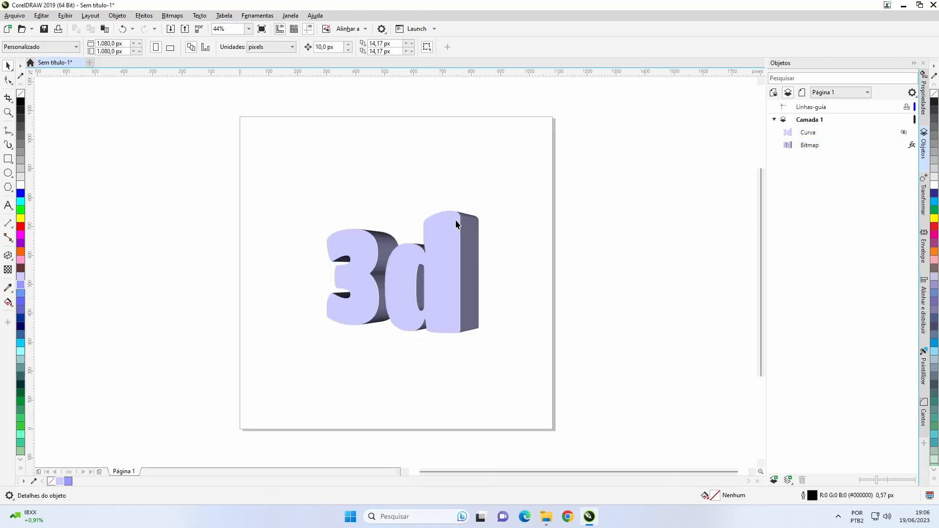
left_click(905, 136)
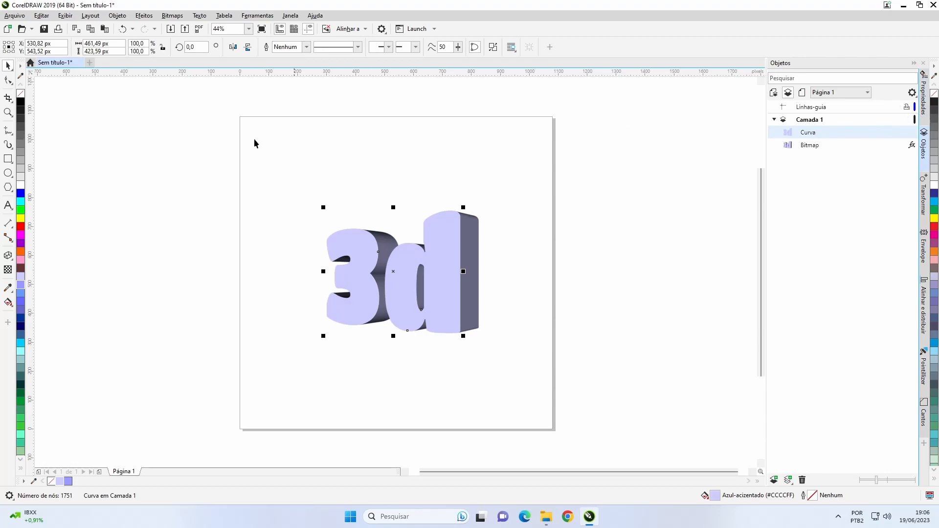
left_click(21, 103)
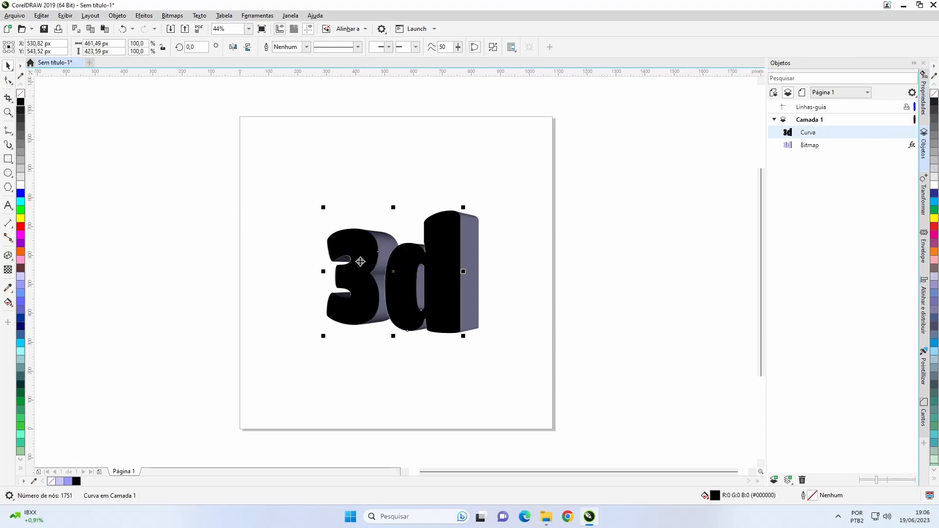
Add perspective to the black curve and pull its two upper corners down to the right to flatten it into a floor shadow.
left_click(118, 15)
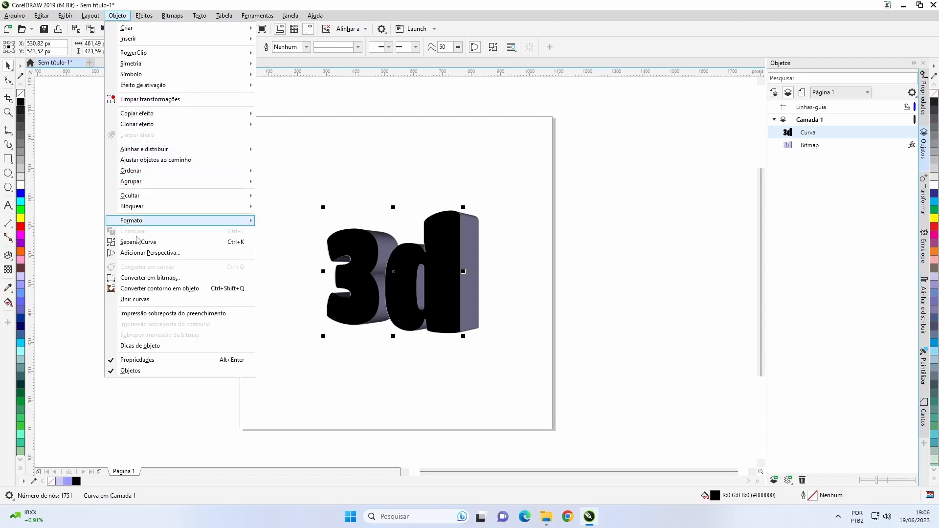
left_click(149, 253)
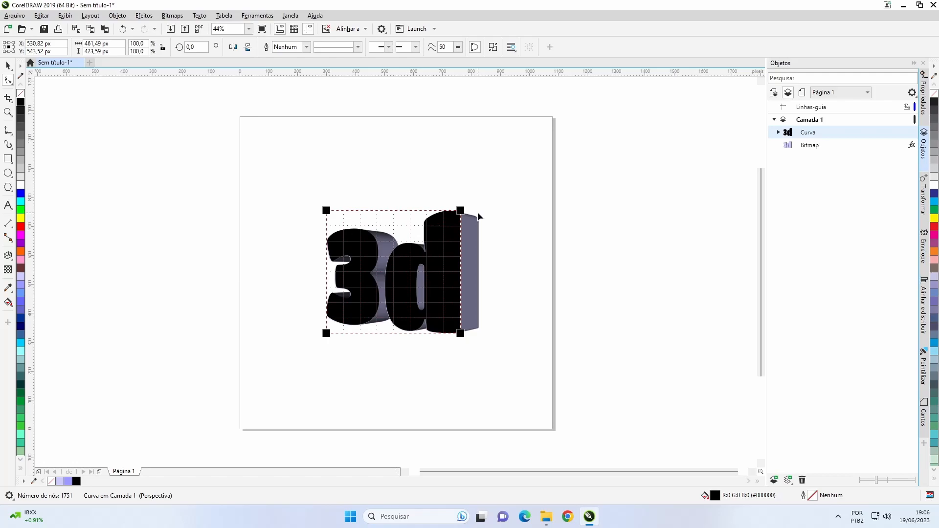
left_click_drag(461, 211, 532, 314)
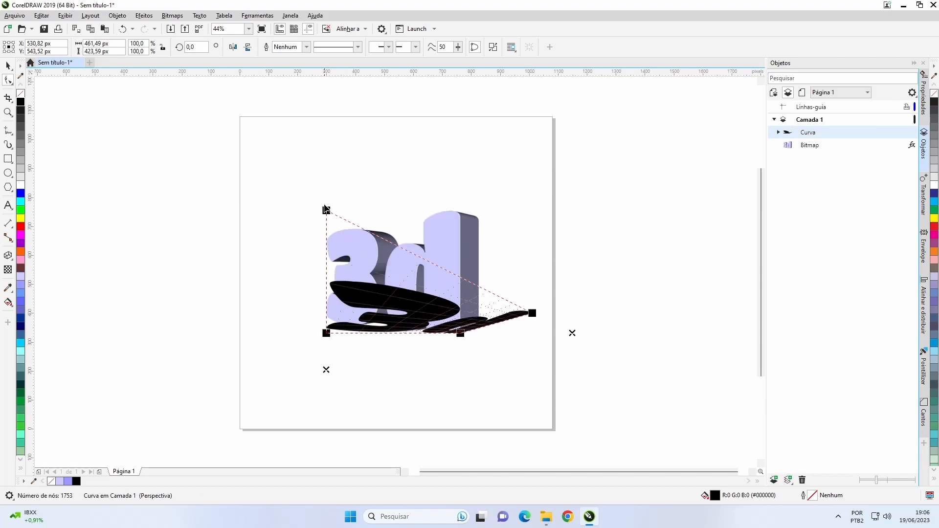
left_click_drag(327, 210, 412, 312)
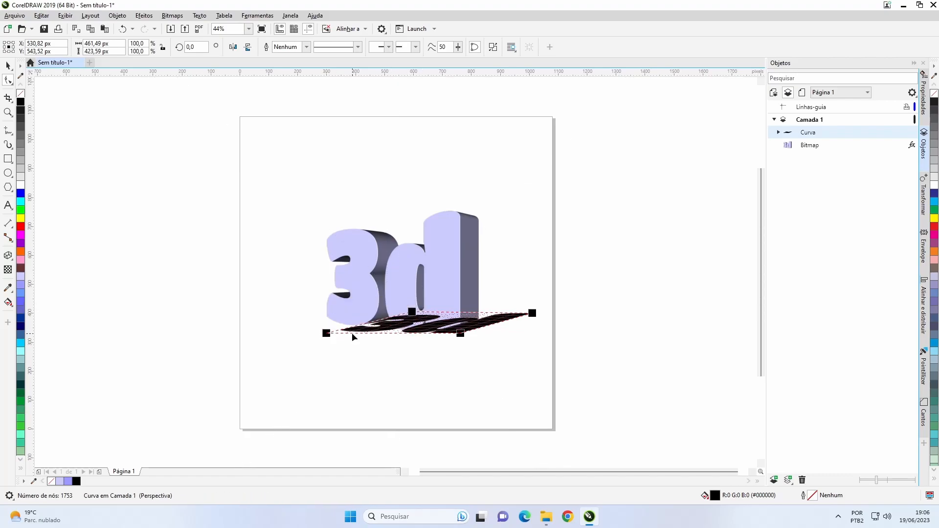
Reshape the shadow's four perspective corners to follow the base of the "3d" letters and send the shadow one level back, behind the bitmap.
left_click_drag(300, 271, 495, 366)
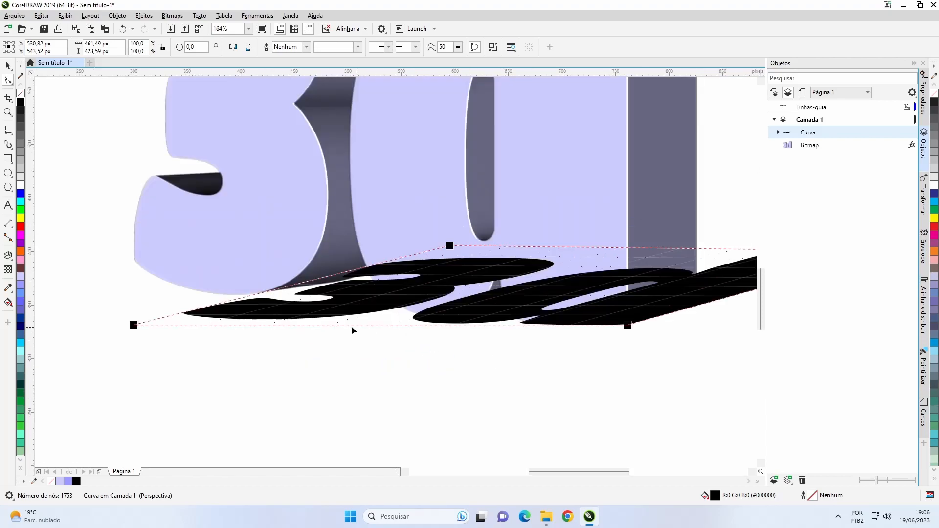
left_click_drag(133, 324, 76, 293)
scroll(708, 284, "down", 2)
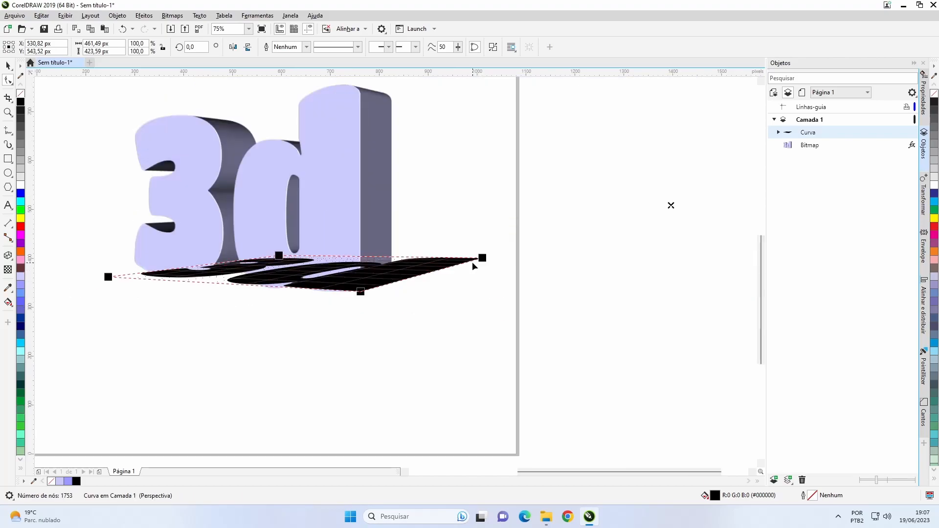
mouse_move(361, 293)
left_mouse_down()
mouse_move(347, 274)
mouse_move(352, 292)
left_mouse_up()
left_click_drag(482, 258, 457, 268)
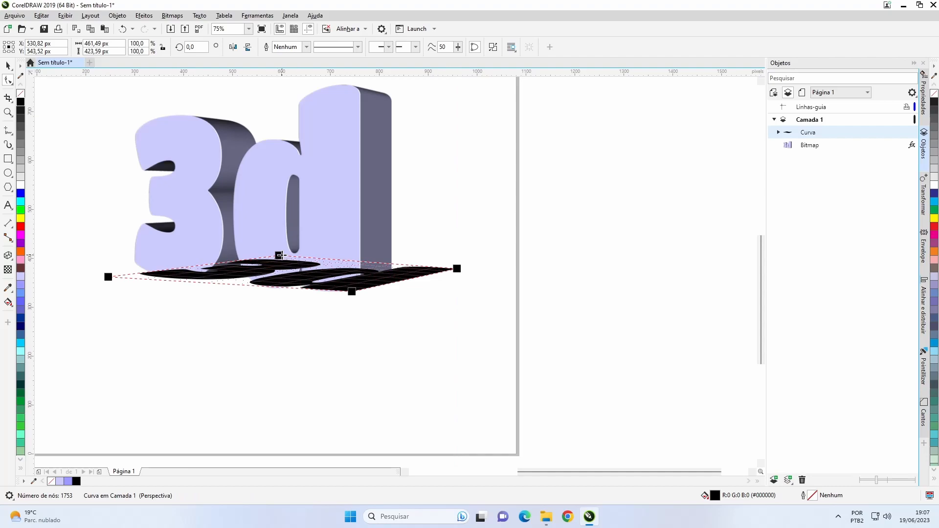
left_click_drag(280, 255, 263, 255)
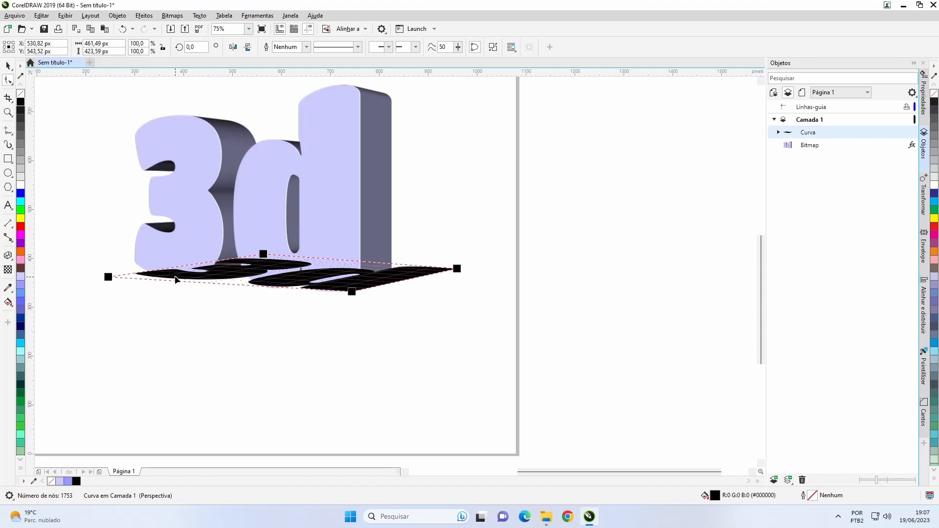
left_click(8, 64)
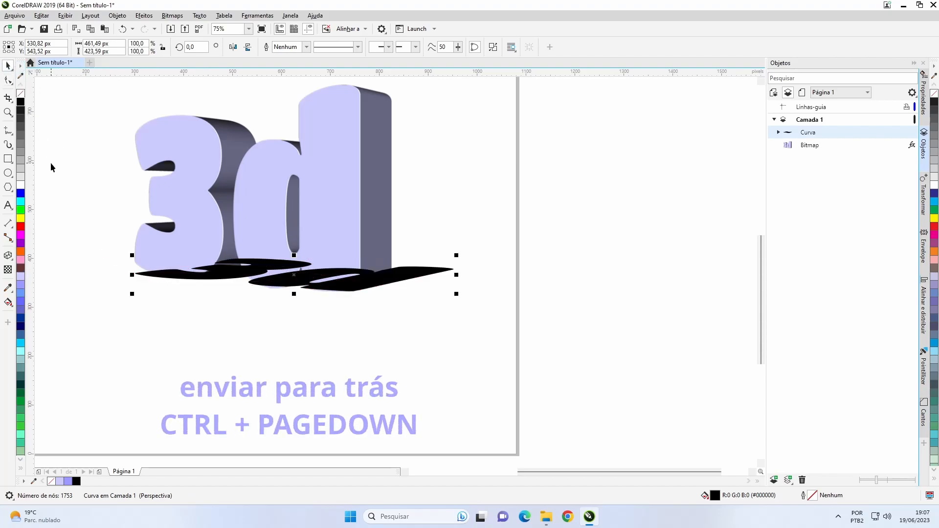
key("ctrl+Next")
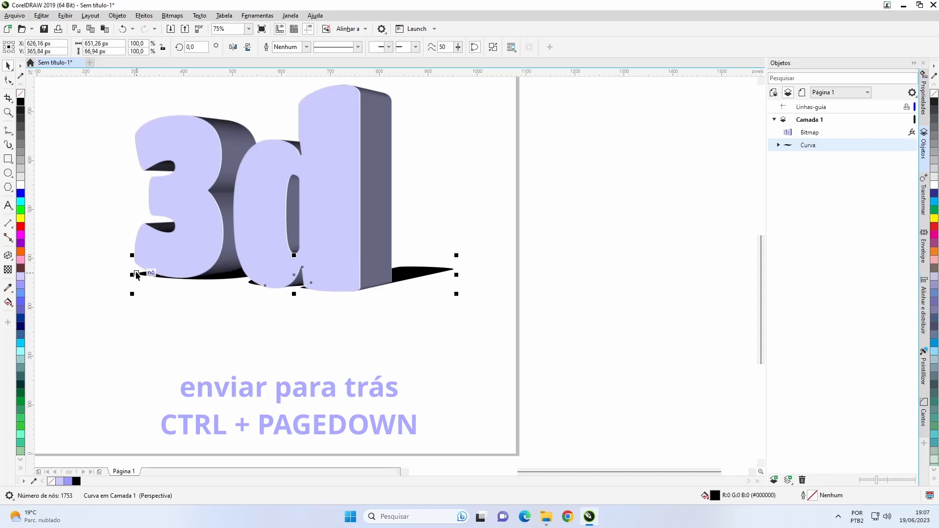
Fine-tune the shadow's two front perspective corners against the letters' base and extend its far right corner slightly outward.
double_click(433, 273)
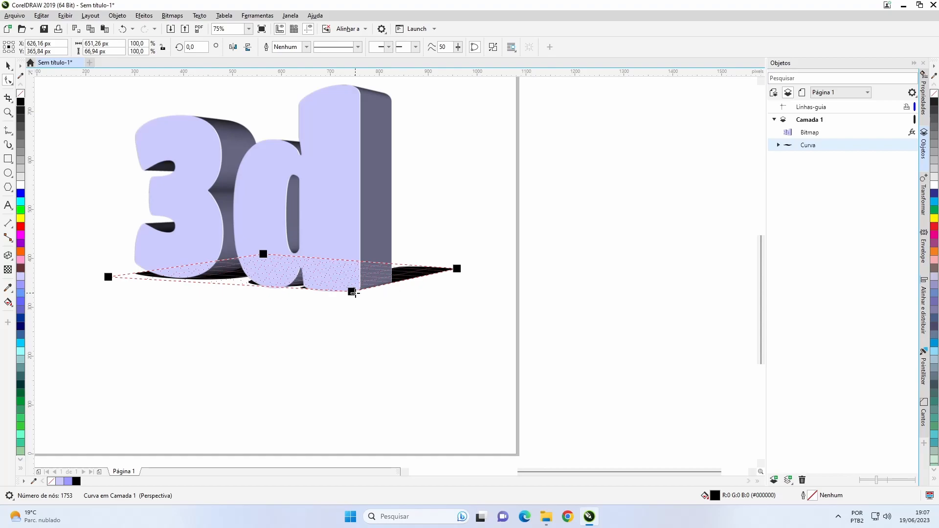
left_click_drag(353, 295, 352, 293)
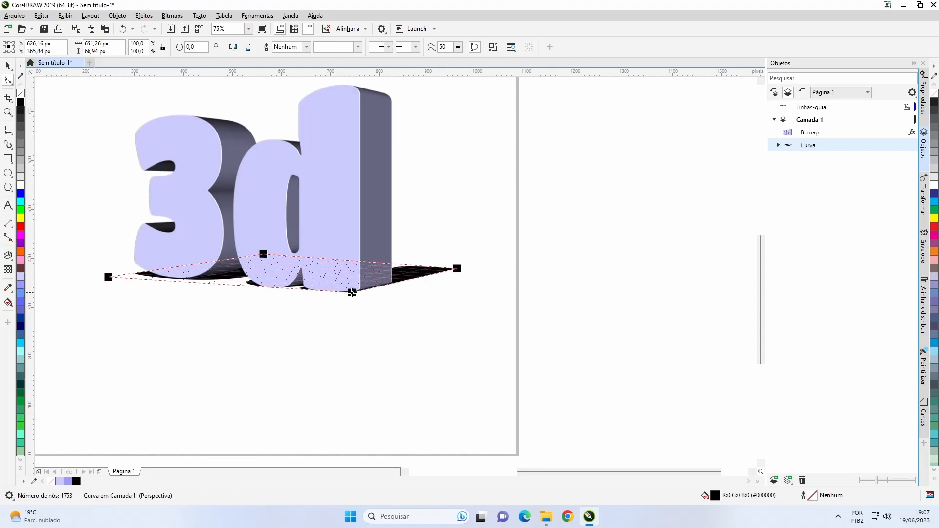
left_click_drag(108, 277, 109, 276)
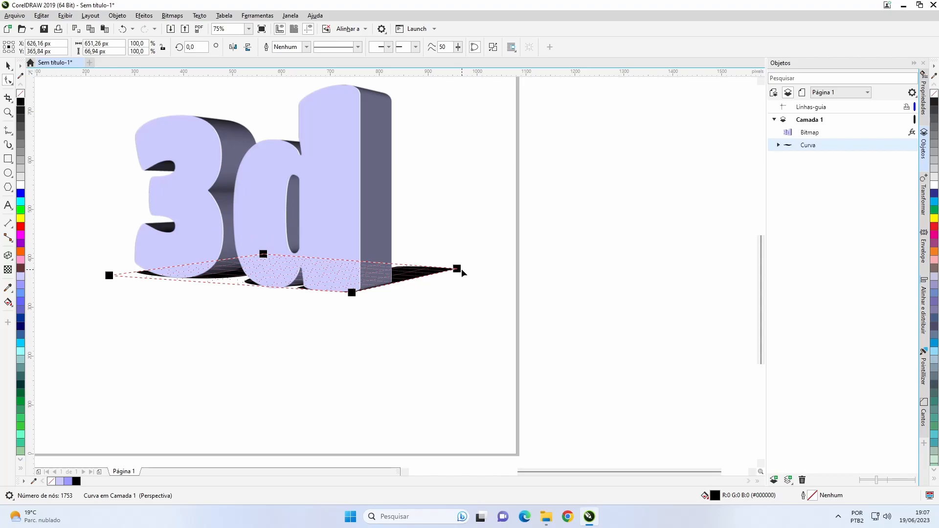
left_click_drag(457, 269, 466, 266)
left_click(8, 65)
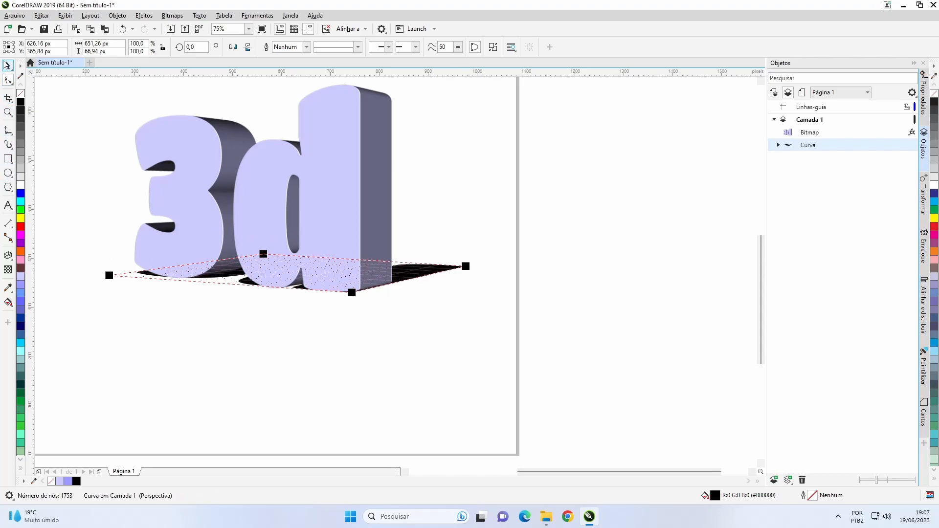
scroll(395, 273, "down", 5)
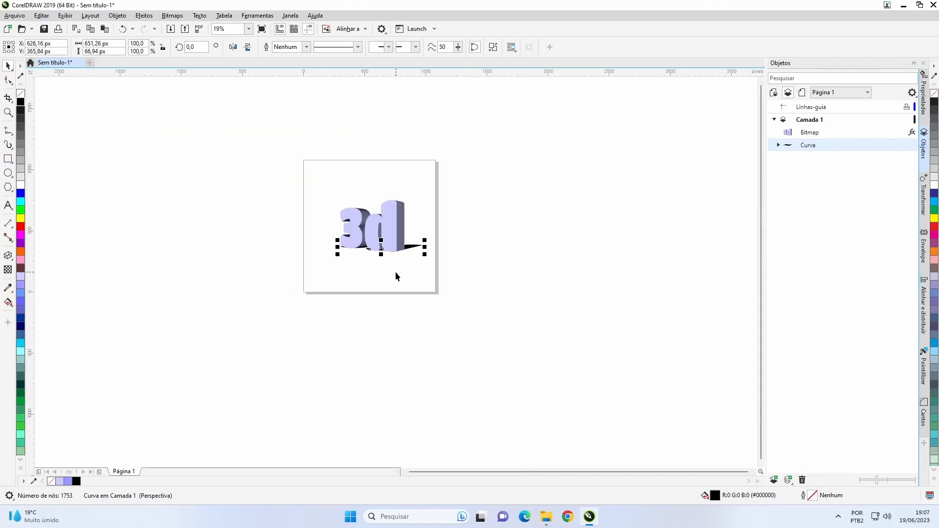
scroll(396, 276, "up", 6)
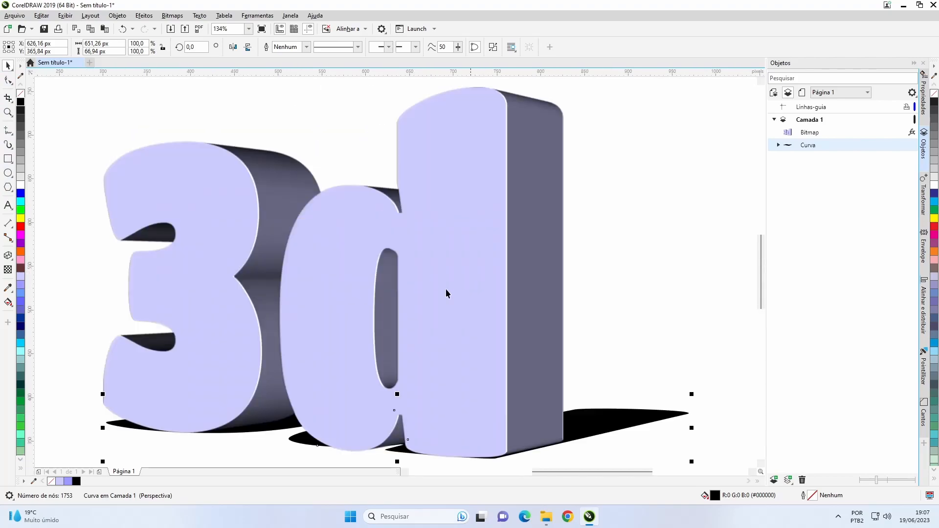
Soften the black floor shadow of the "3d" text with a Gaussian blur of 5.0 pixels radius.
scroll(396, 276, "down", 1)
left_click(575, 348)
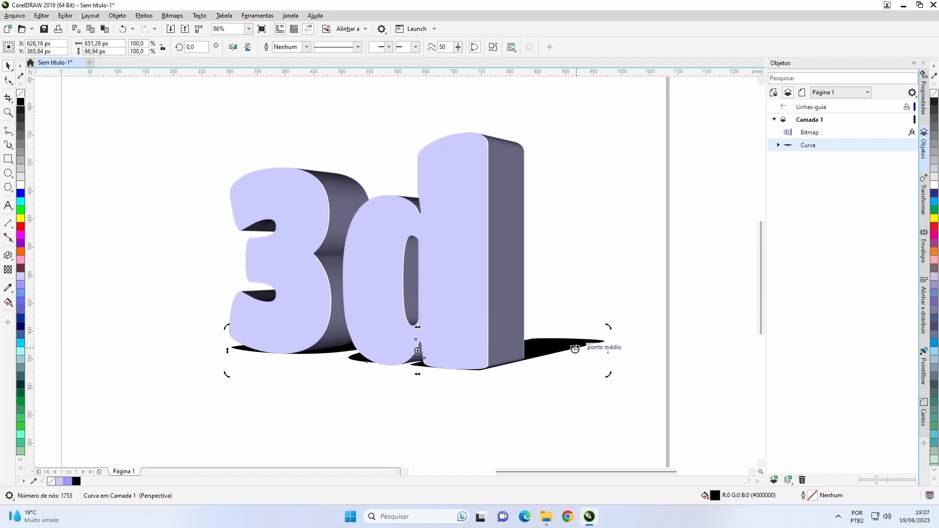
left_click(566, 347)
left_click(144, 15)
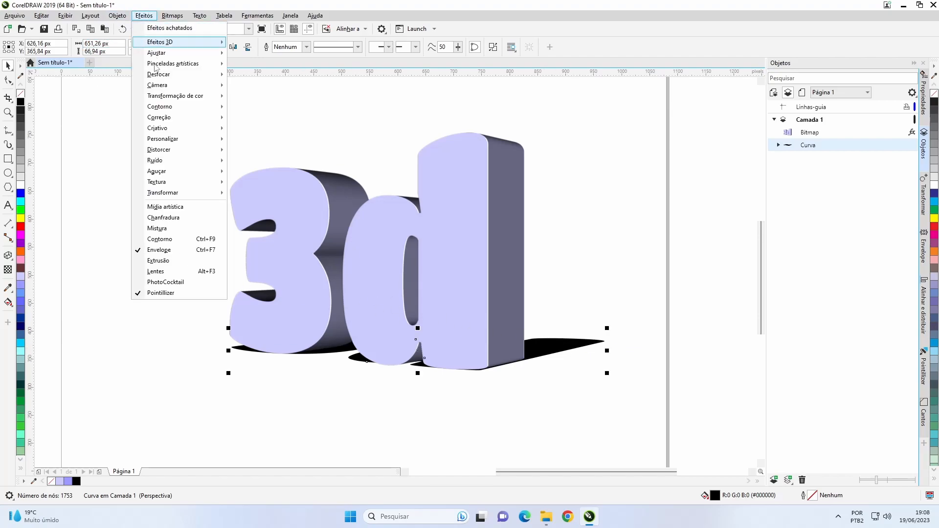
mouse_move(162, 74)
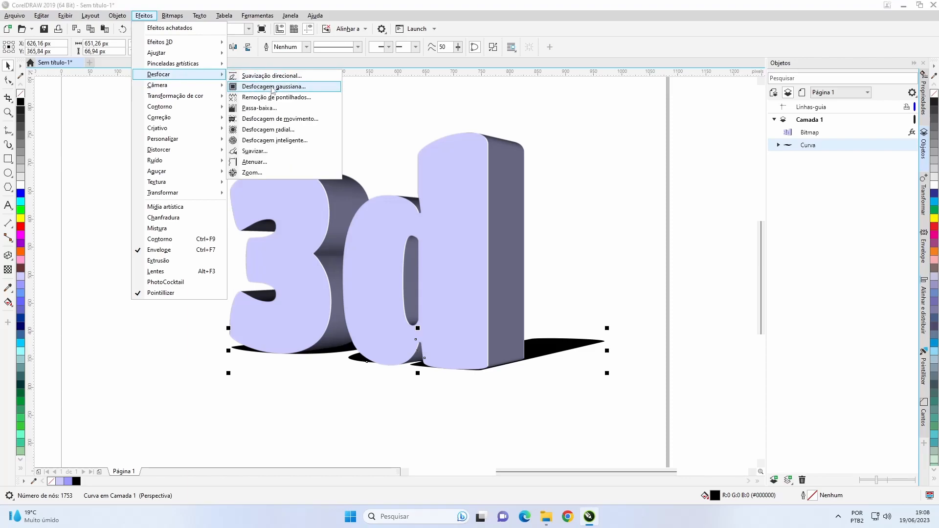
left_click(266, 87)
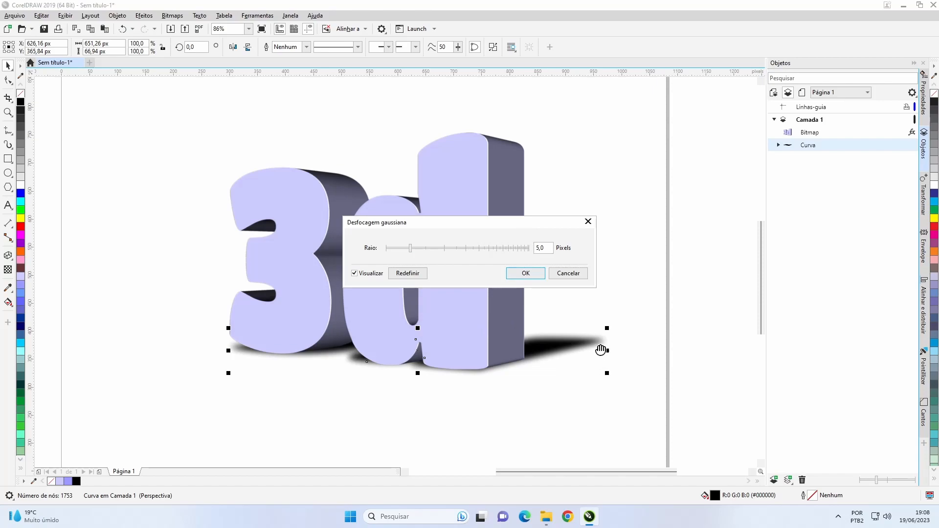
left_click(521, 274)
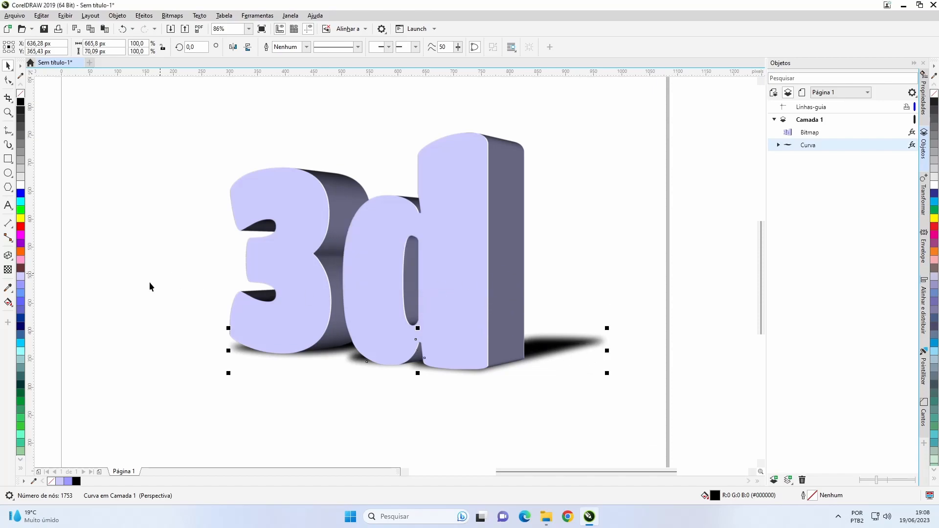
Apply a uniform transparency of 70 to the blurred floor shadow and deselect it.
left_click(9, 275)
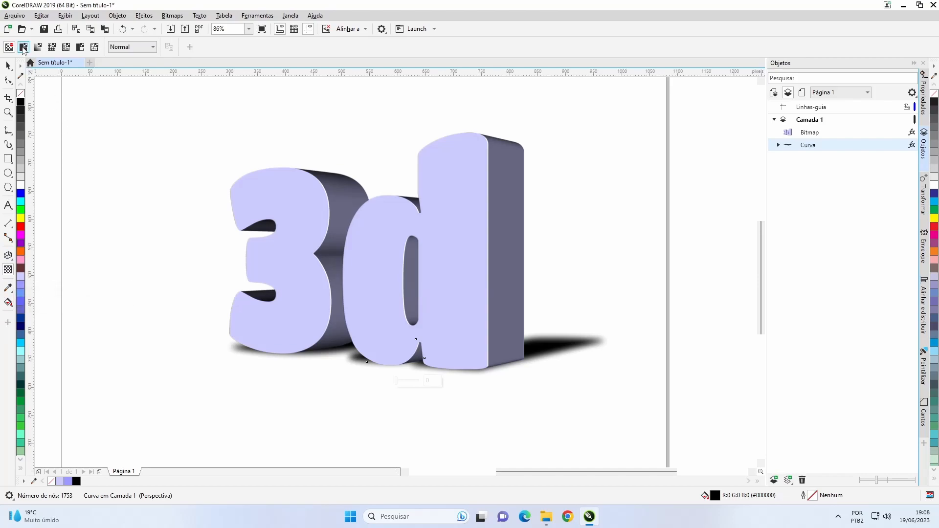
left_click(23, 47)
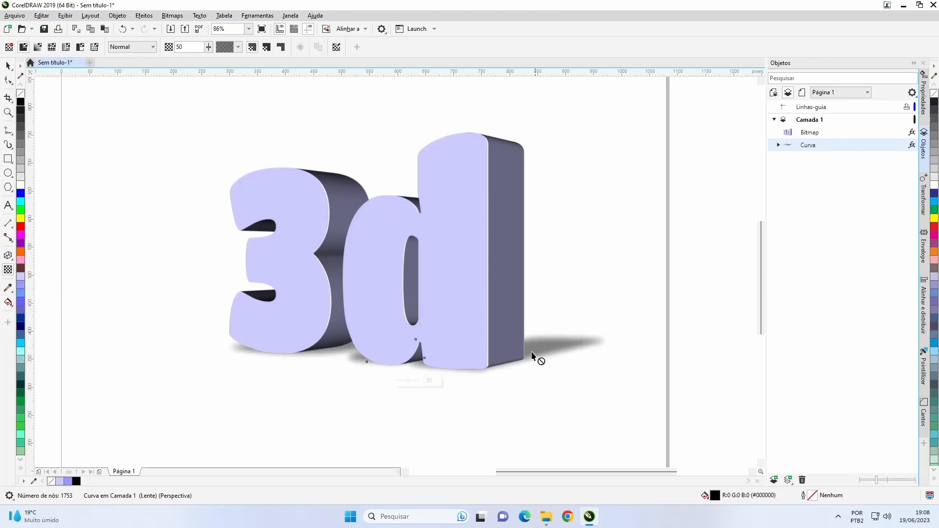
double_click(181, 47)
type("7")
key("Return")
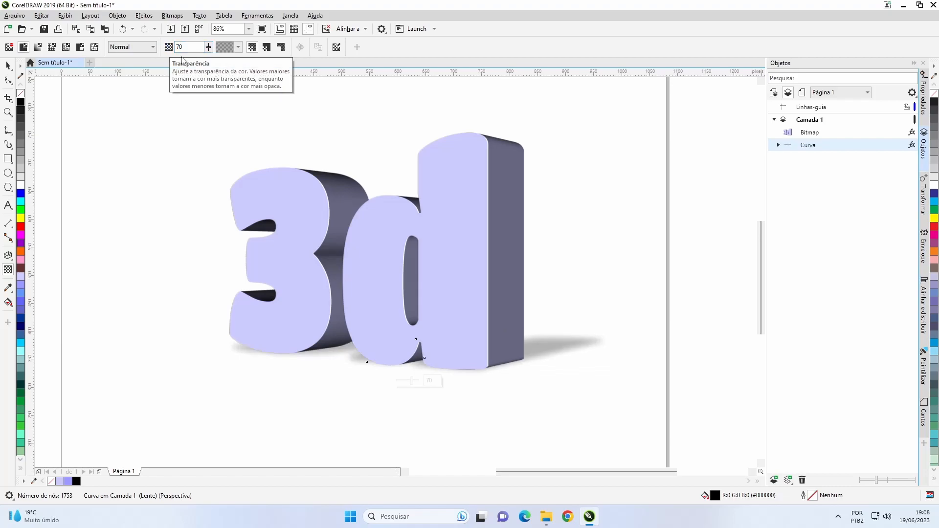
left_click(6, 66)
left_click(108, 177)
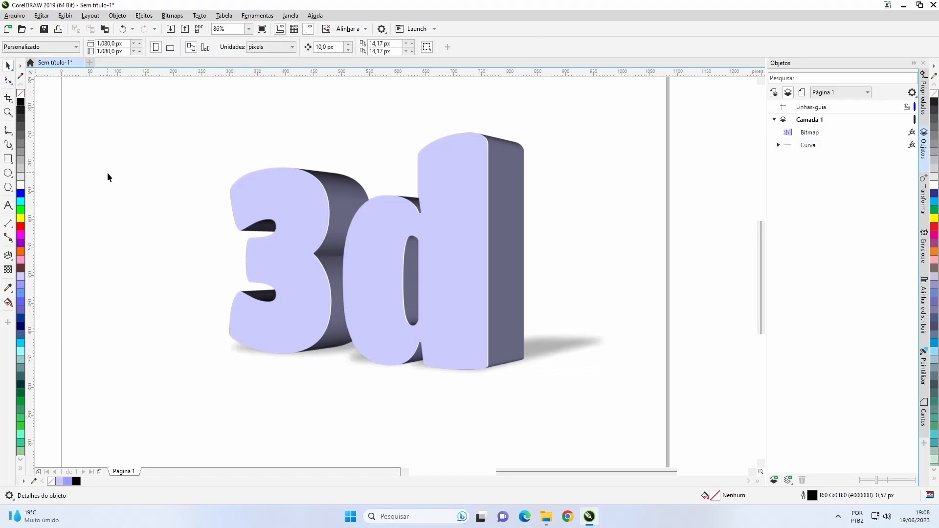
Group the "3d" bitmap with its shadow and centre the group on the page.
key("shift+F4")
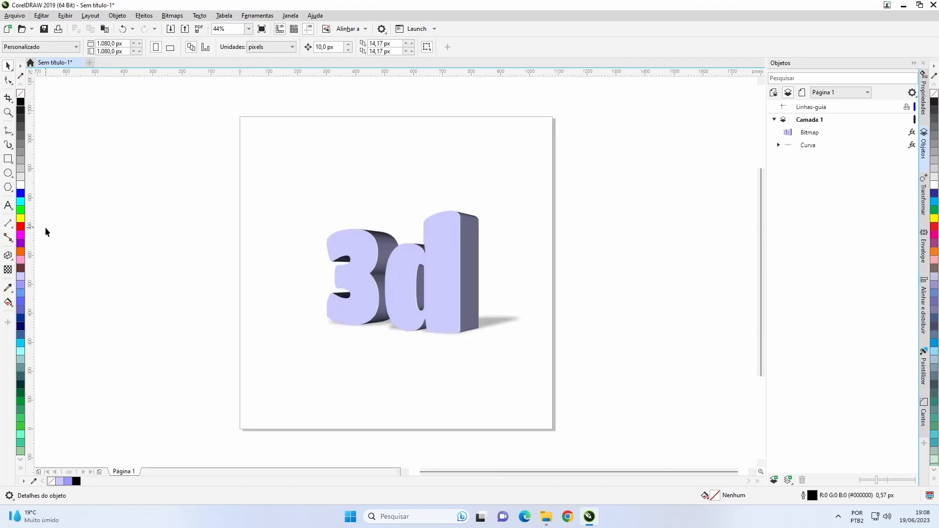
left_click_drag(539, 386, 608, 398)
key("ctrl+g")
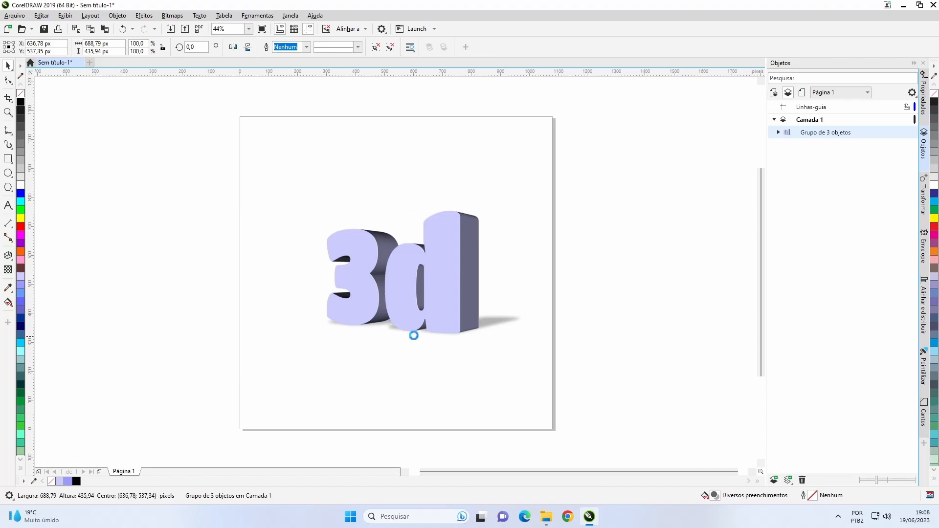
key("p")
left_click(119, 216)
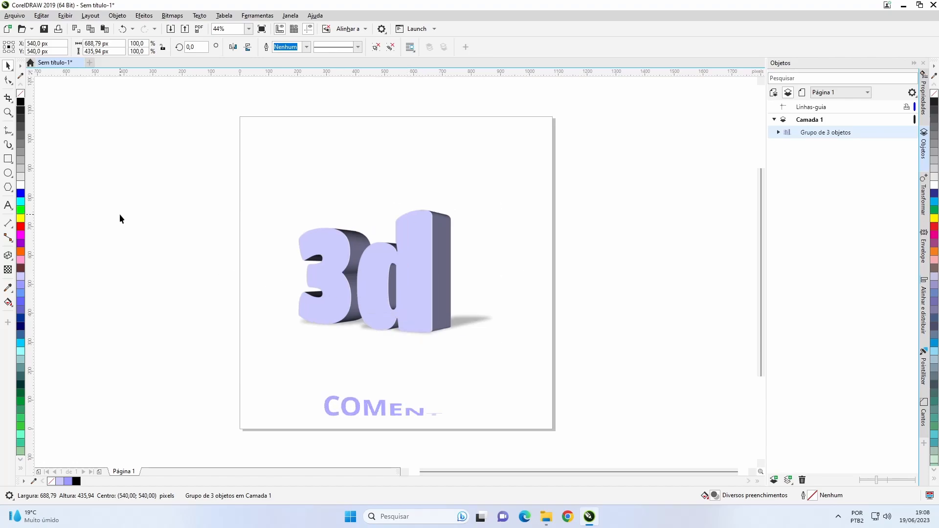
Add a page-sized background rectangle behind the "3d" group and give it a linear gradient fill.
double_click(9, 157)
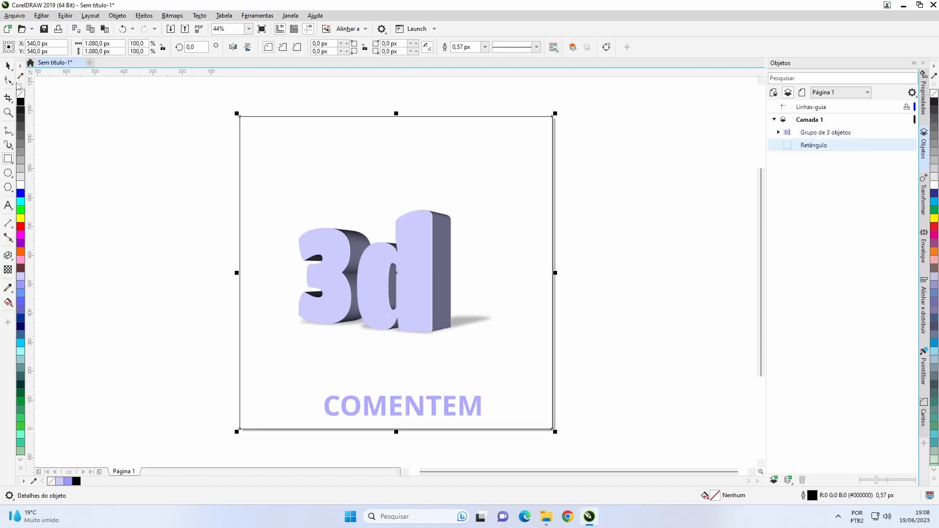
left_click(8, 66)
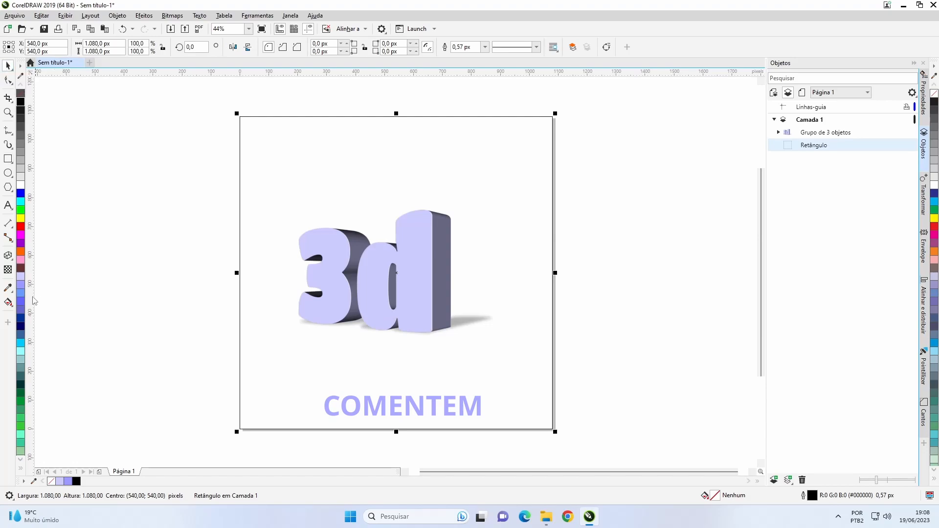
left_click(8, 303)
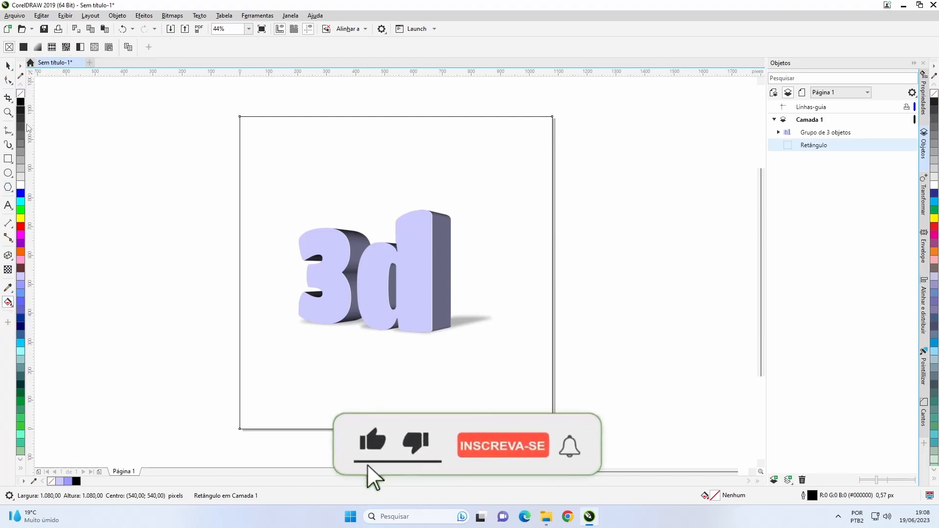
left_click(37, 48)
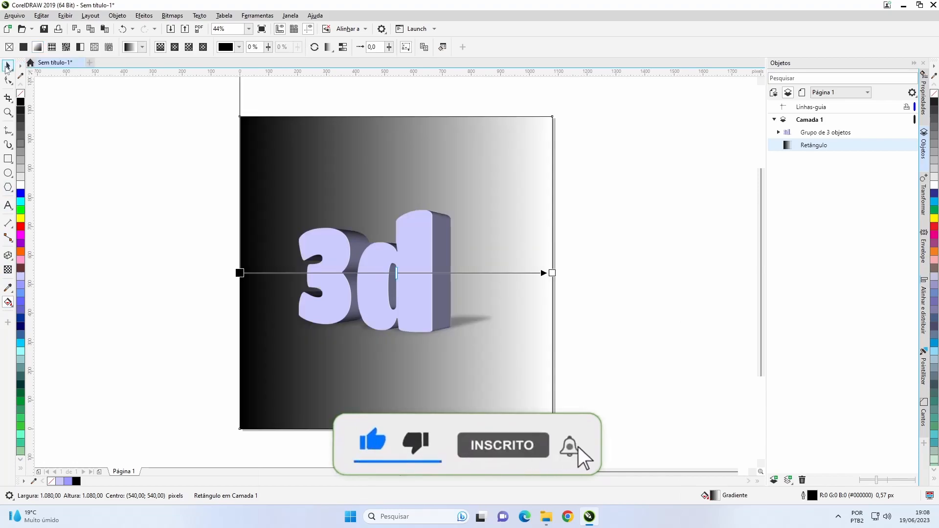
Colour the background gradient from light lavender at its start to a stronger violet-blue at its end and smooth the colour transition.
left_click(240, 273)
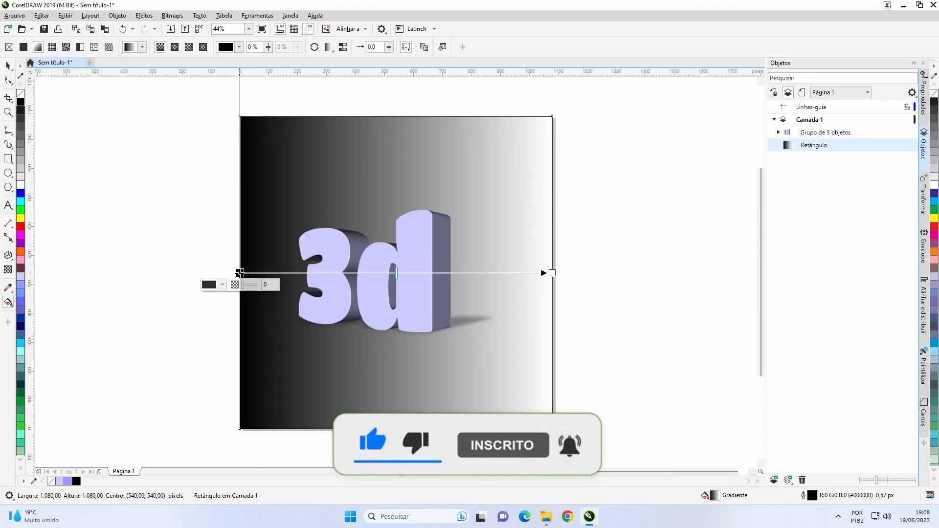
left_click(59, 481)
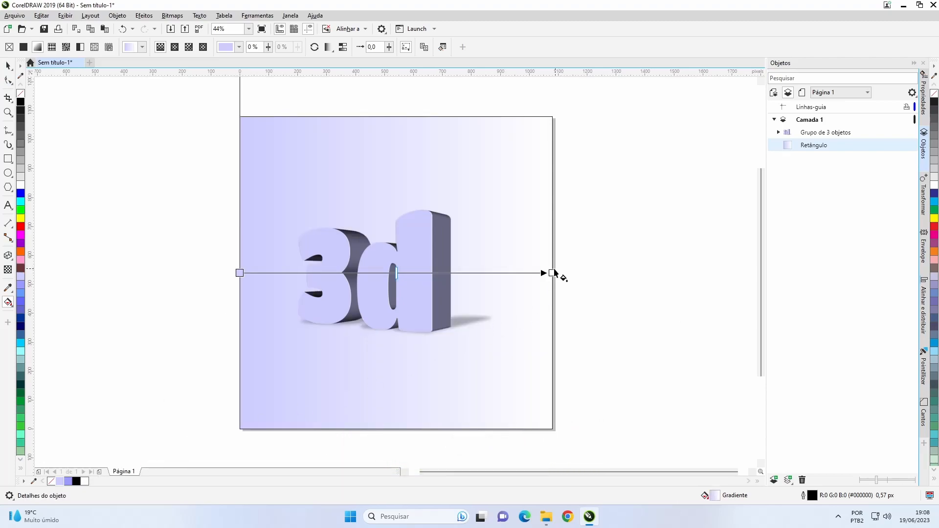
left_click(552, 272)
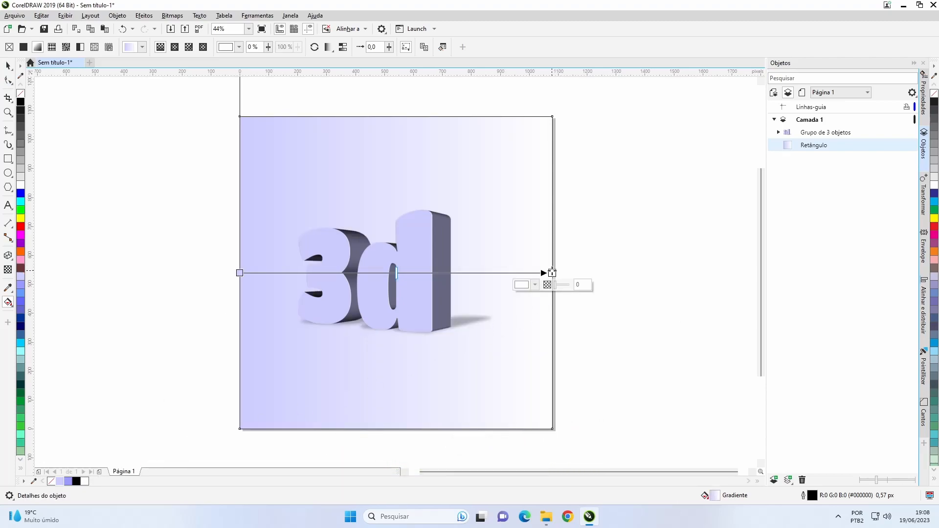
left_click(68, 482)
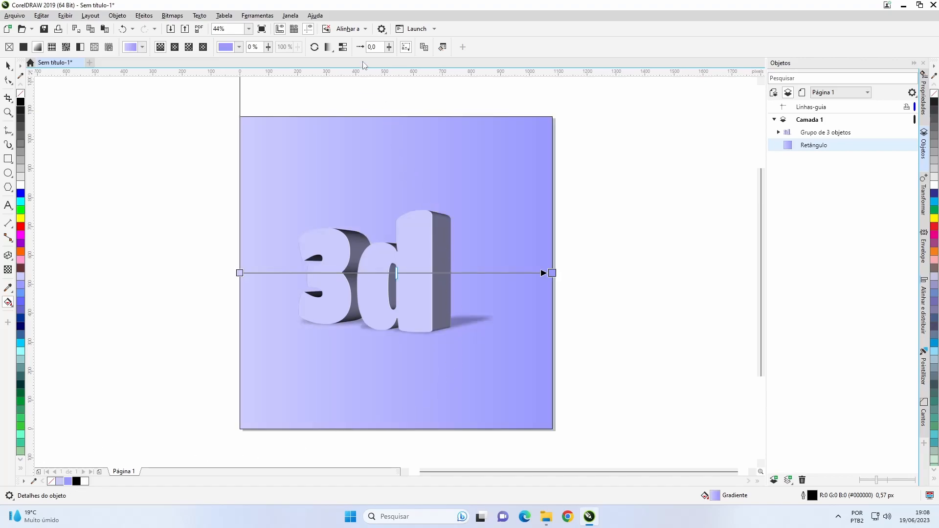
left_click(344, 50)
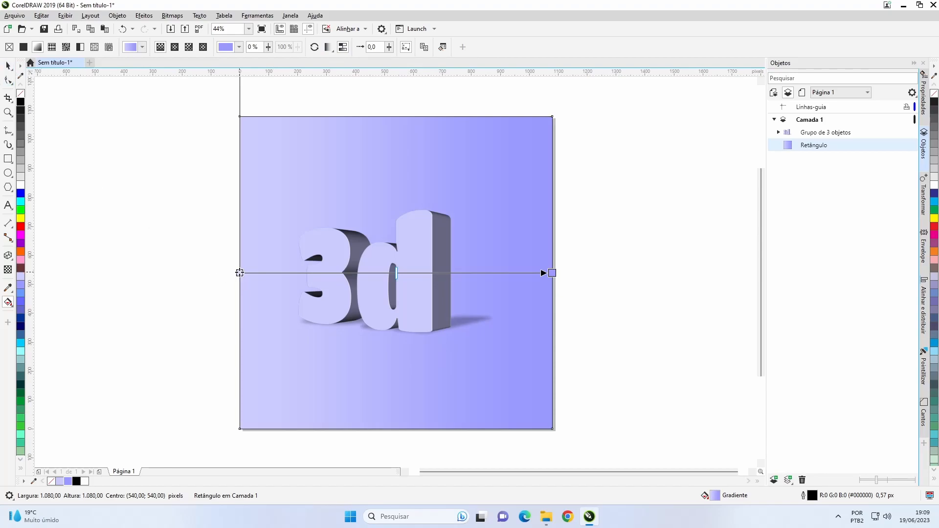
left_click(239, 272)
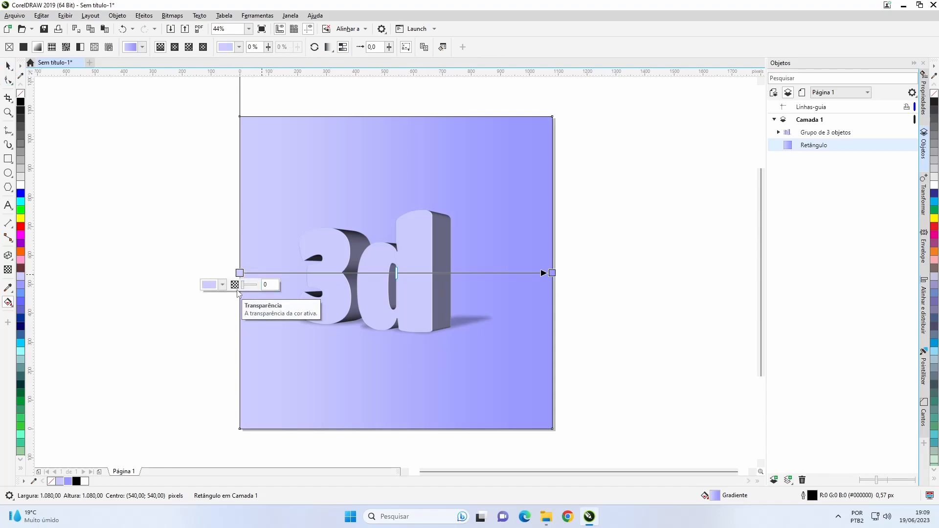